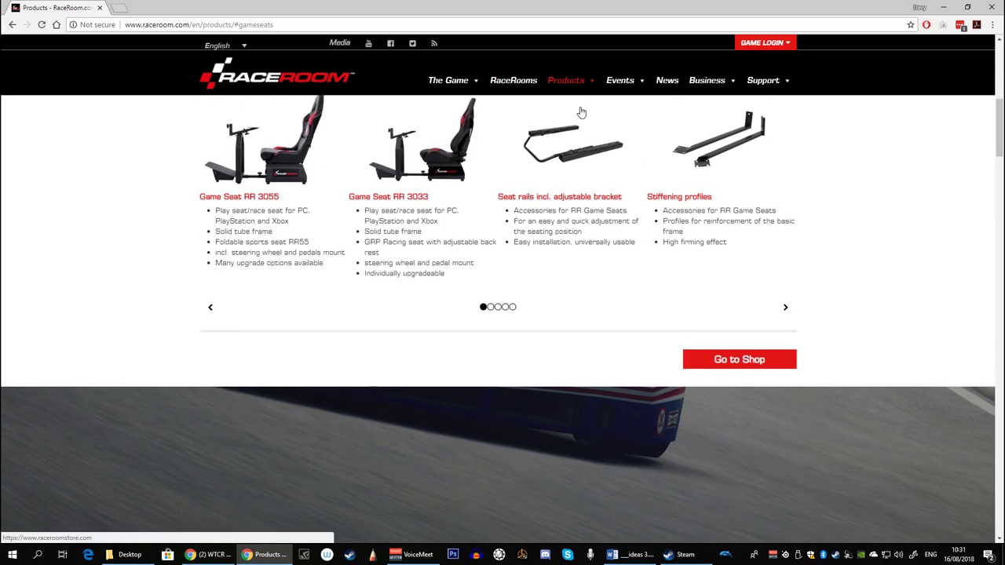
Step: Look through the RaceRoom Racing Experience store page in the browser and the Steam client for downloadable content, VR support and the play option
scroll(582, 113, "up", 3)
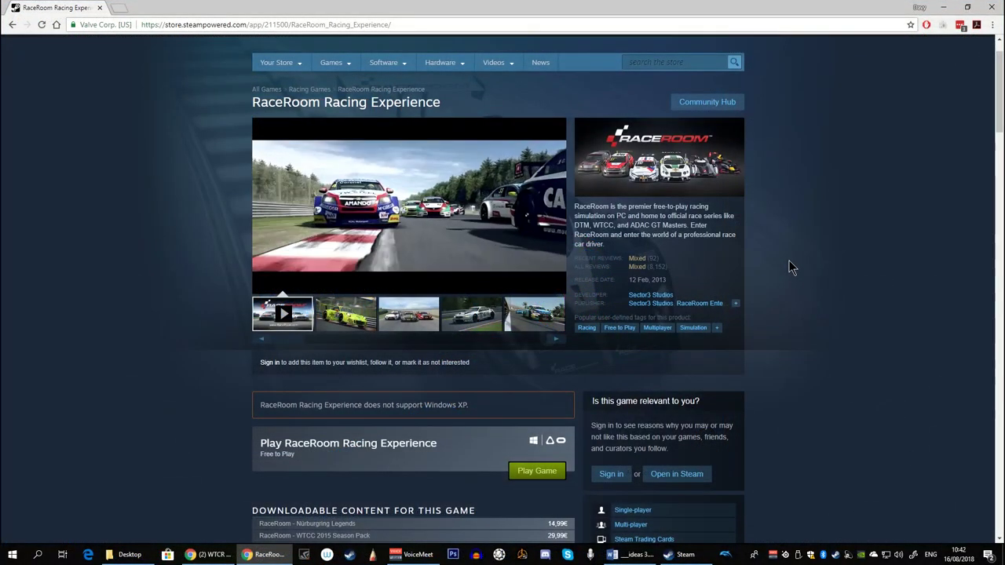
scroll(788, 250, "down", 1)
scroll(789, 249, "down", 2)
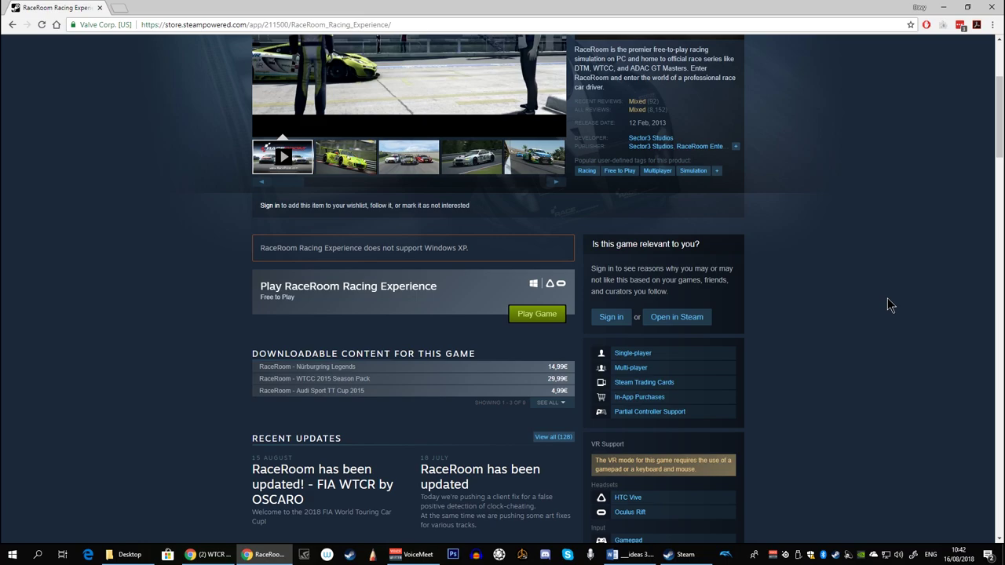
scroll(889, 305, "down", 3)
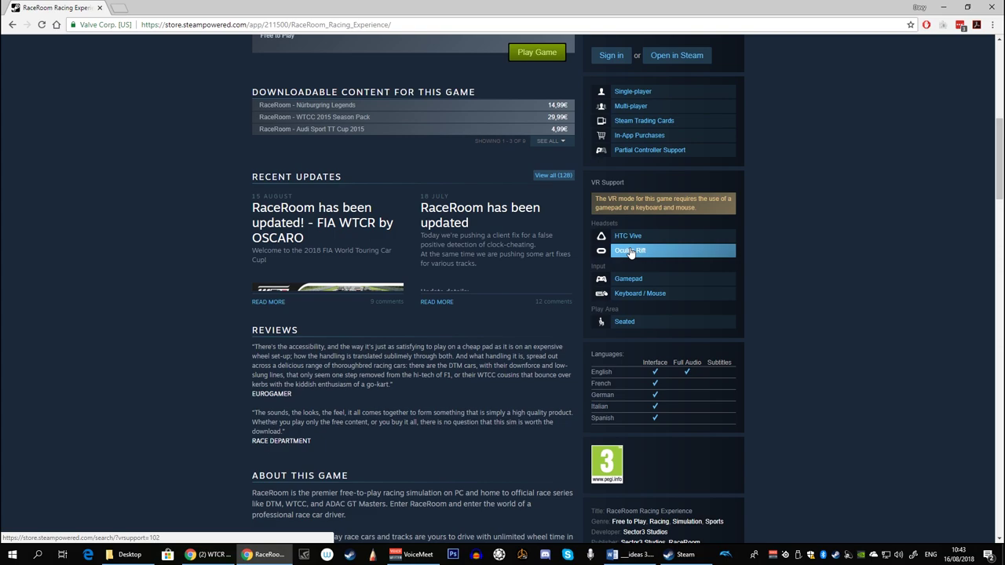
scroll(814, 294, "down", 2)
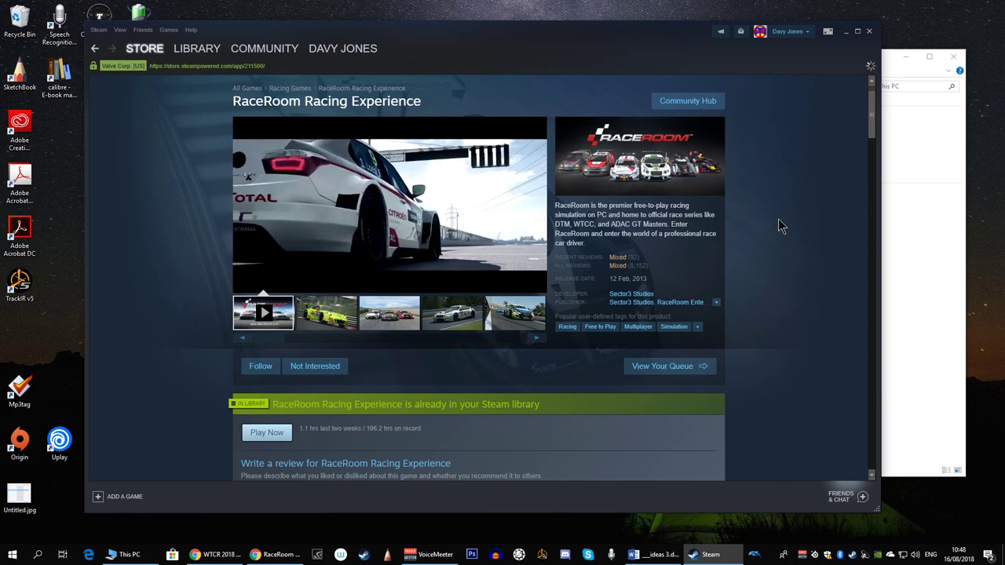
scroll(778, 218, "down", 3)
scroll(778, 218, "down", 5)
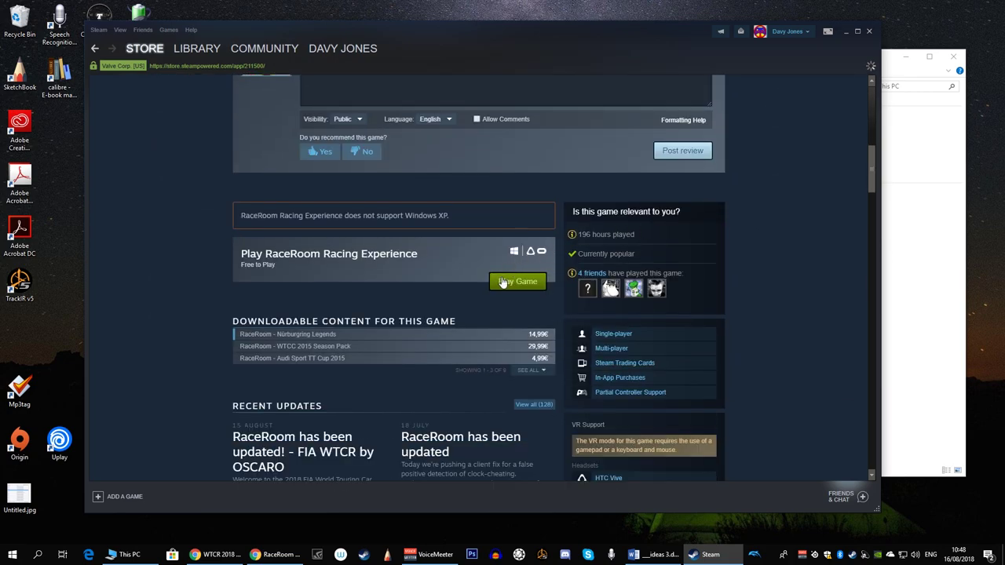
left_click(924, 302)
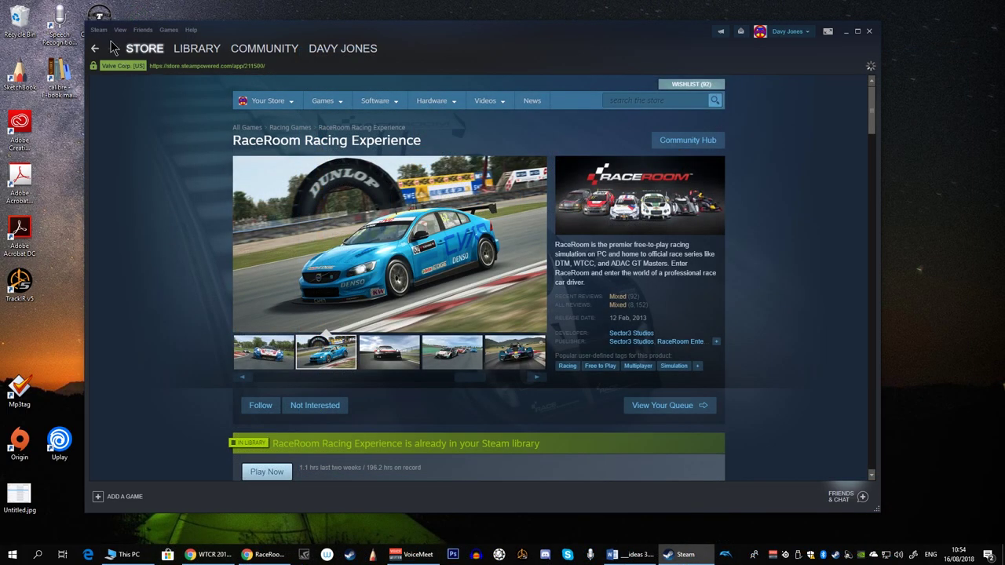
Step: Make D:\Steam Games the default Steam library folder in the download settings and save the settings
left_click(98, 30)
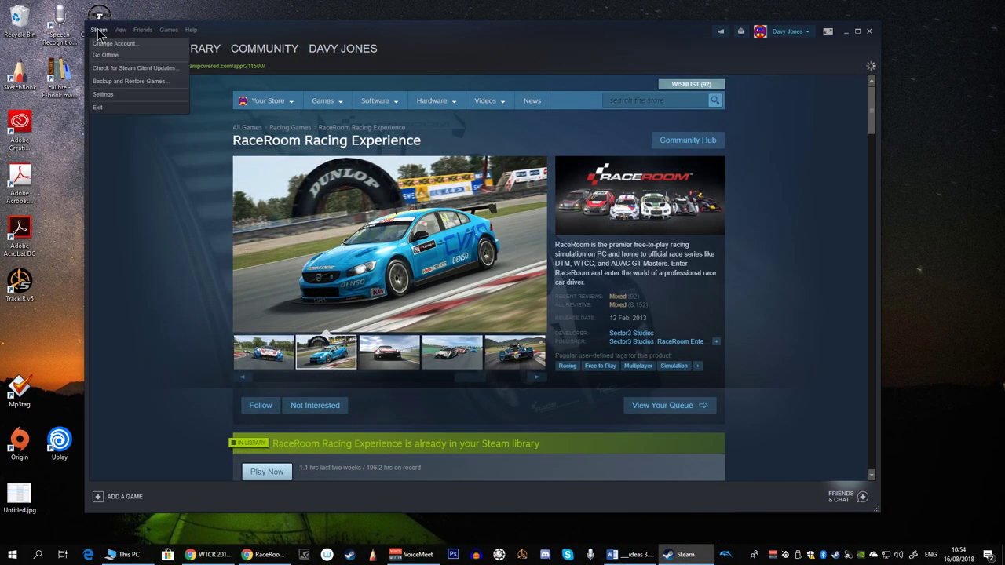
left_click(104, 94)
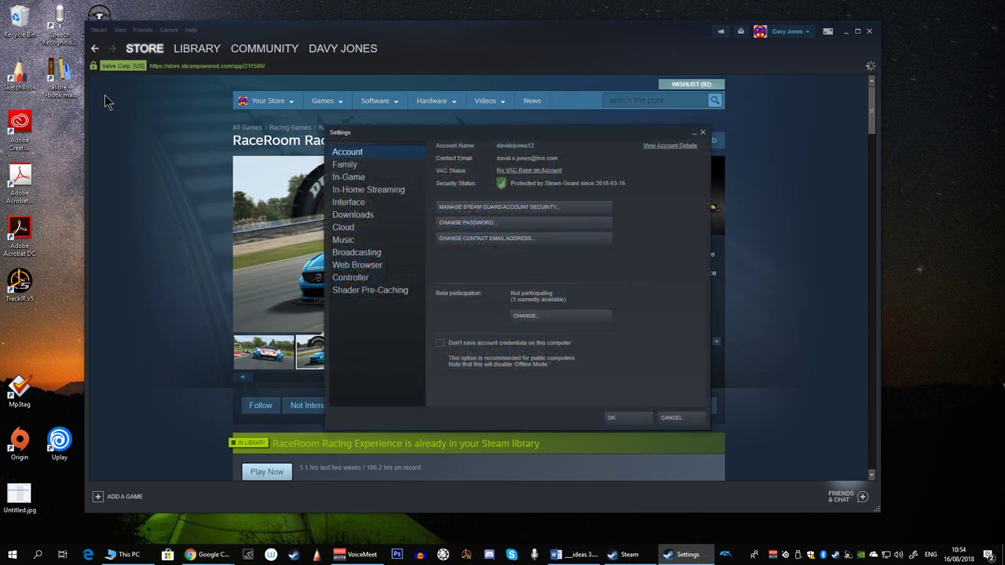
left_click(355, 216)
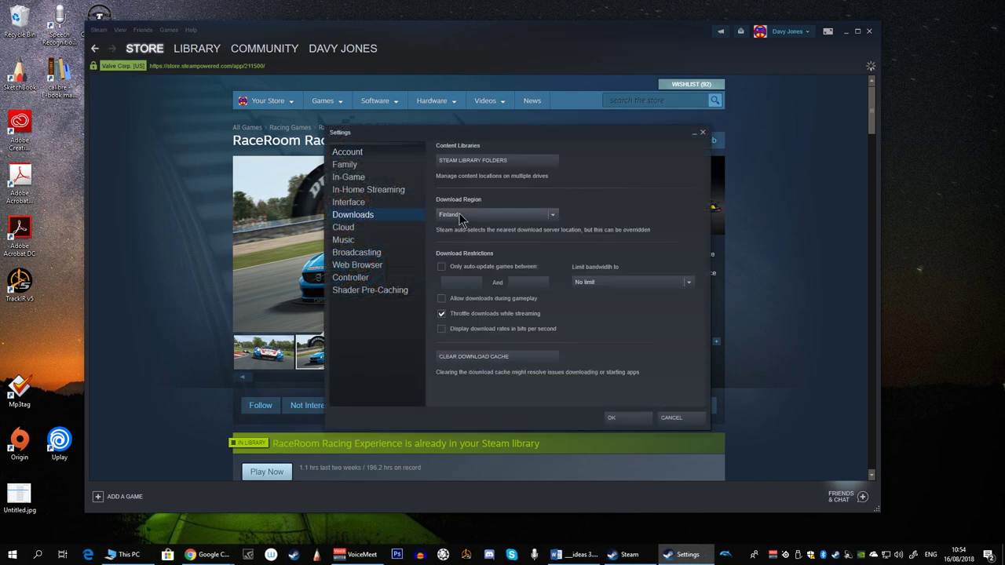
left_click(493, 163)
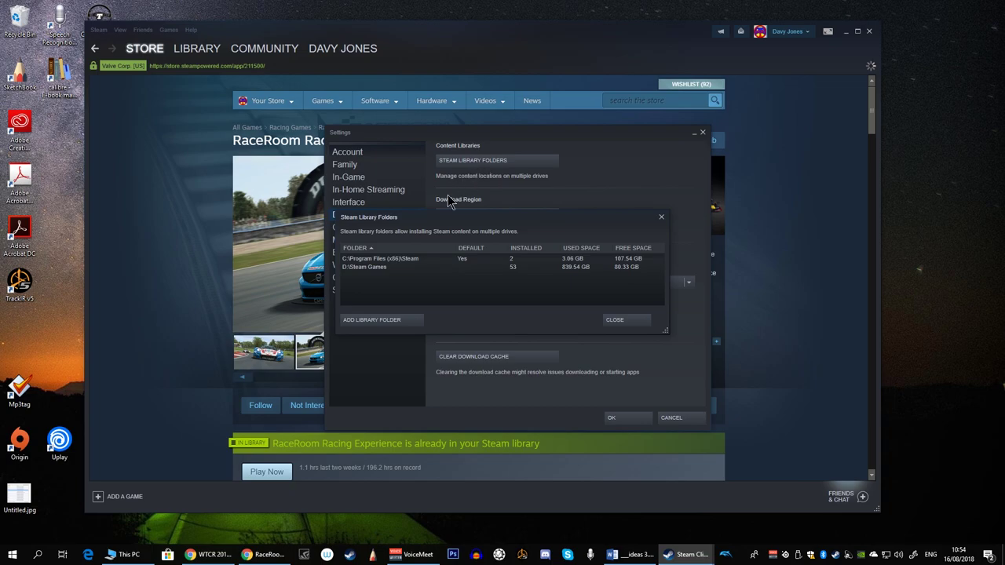
right_click(375, 269)
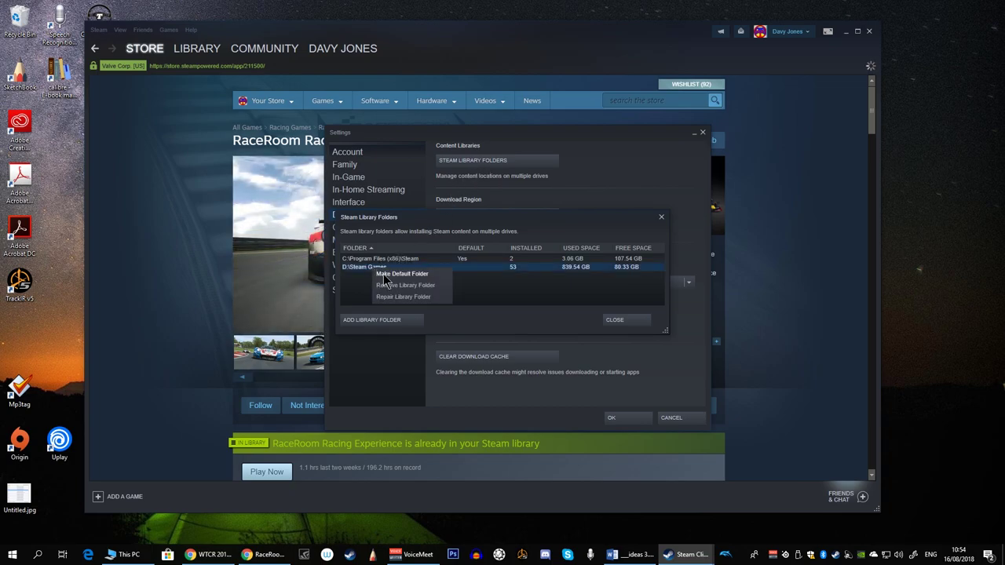
left_click(383, 274)
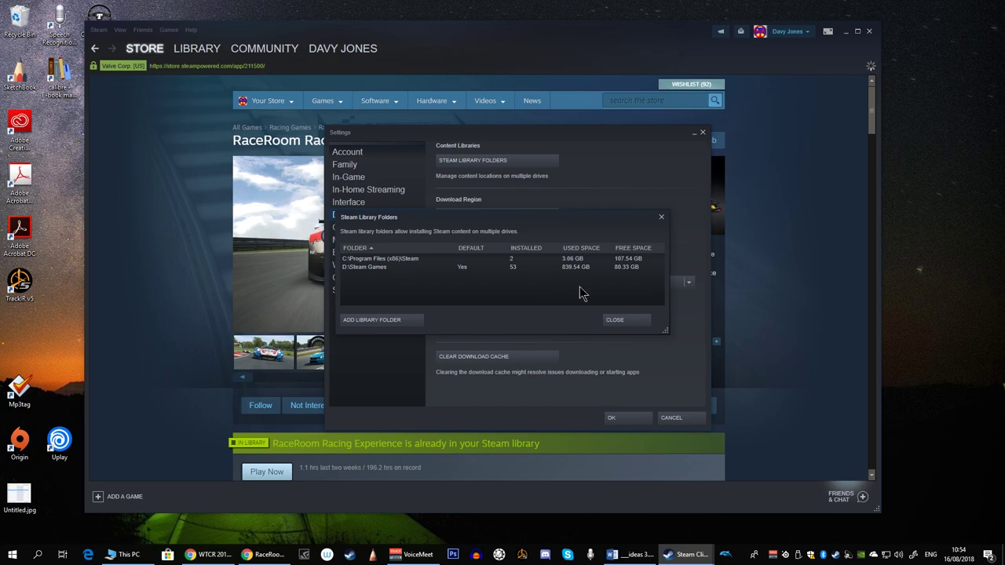
left_click(633, 324)
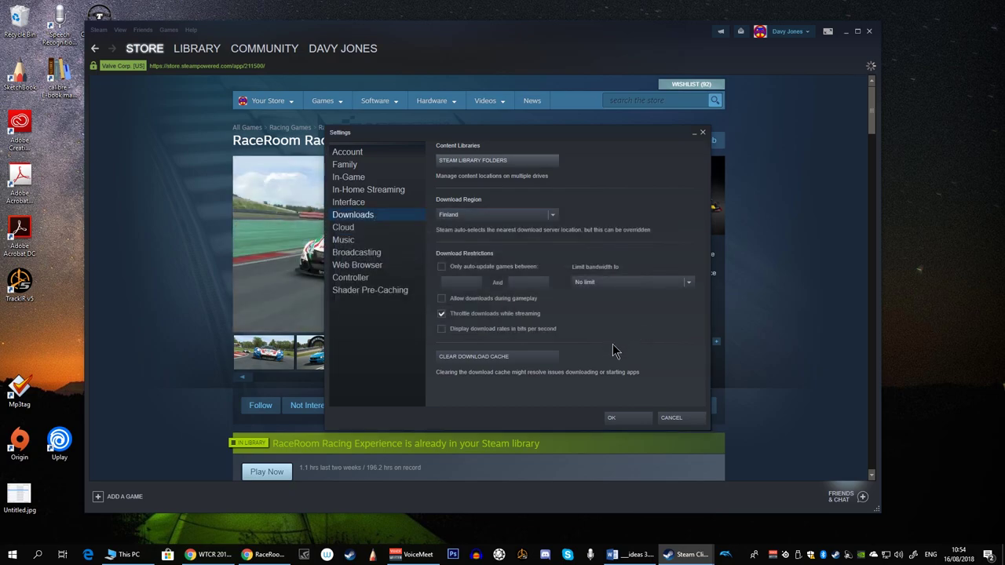
left_click(628, 419)
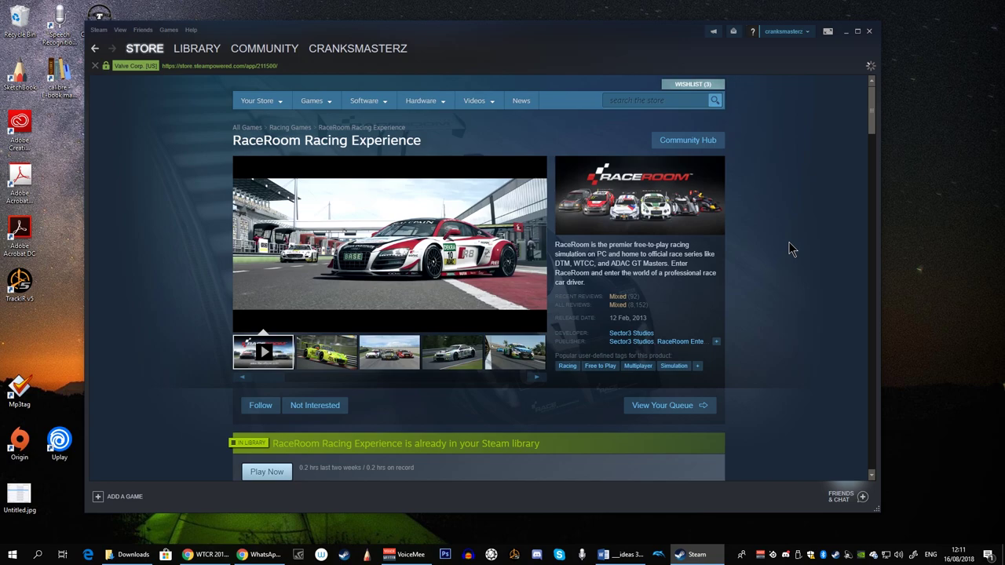
Step: Launch RaceRoom Racing Experience from the Steam library using the Play RaceRoom (64-bit) option
scroll(777, 253, "down", 3)
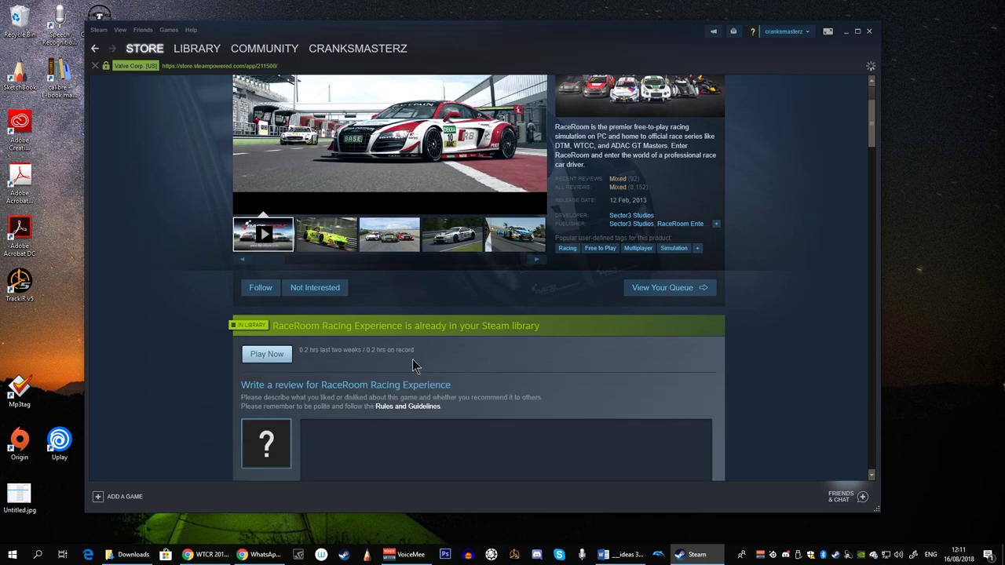
left_click(265, 355)
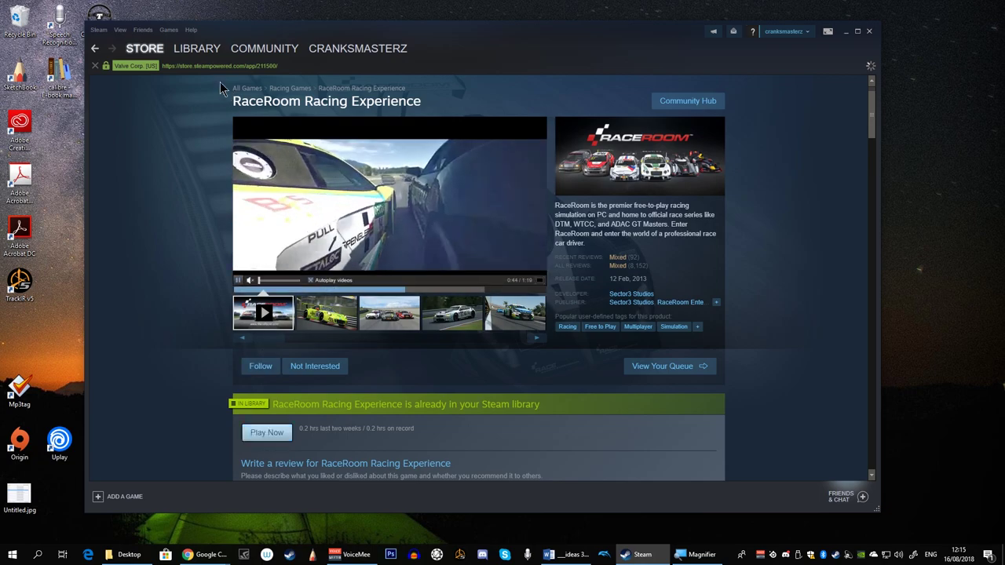
mouse_move(154, 49)
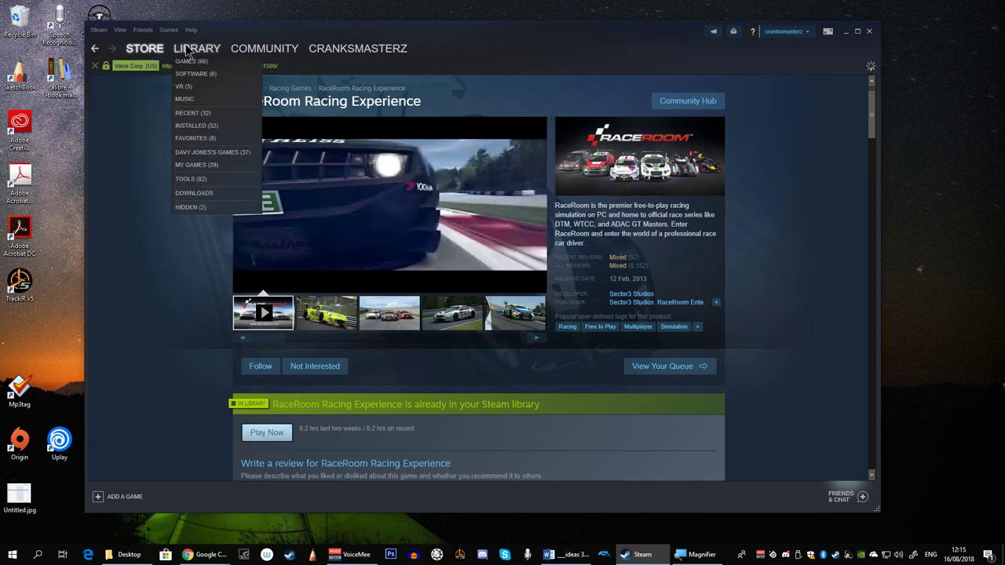
left_click(192, 49)
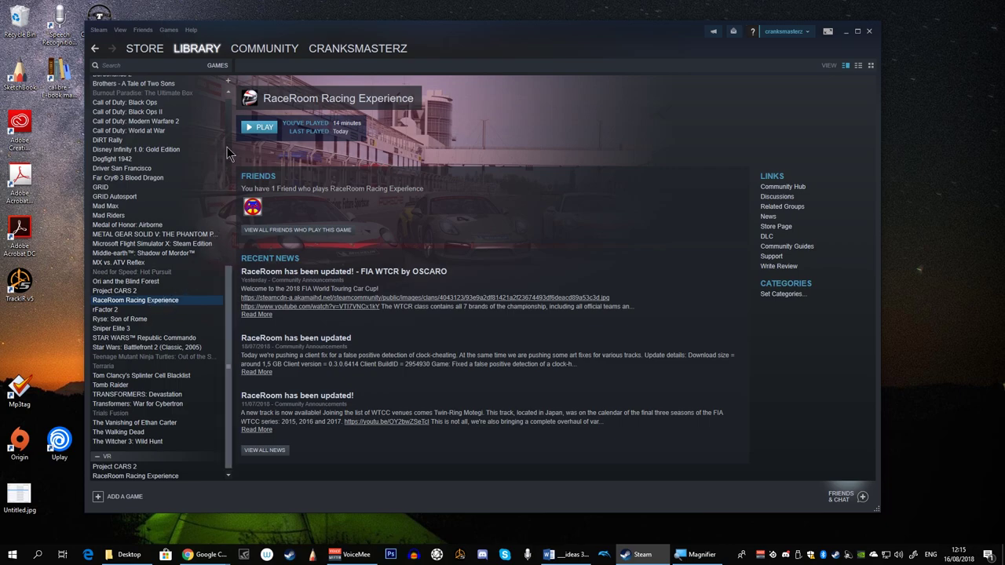
left_click(262, 128)
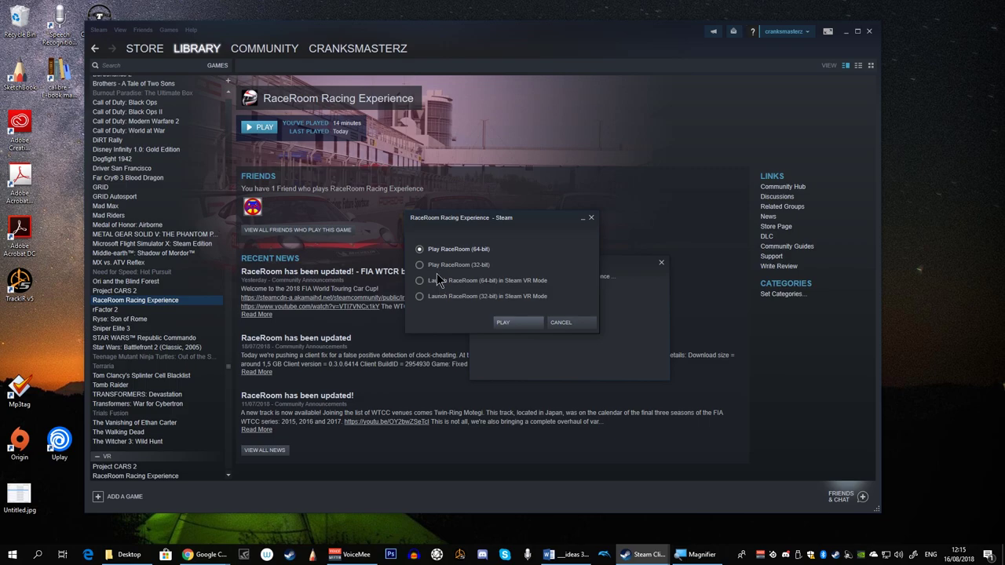
left_click(504, 323)
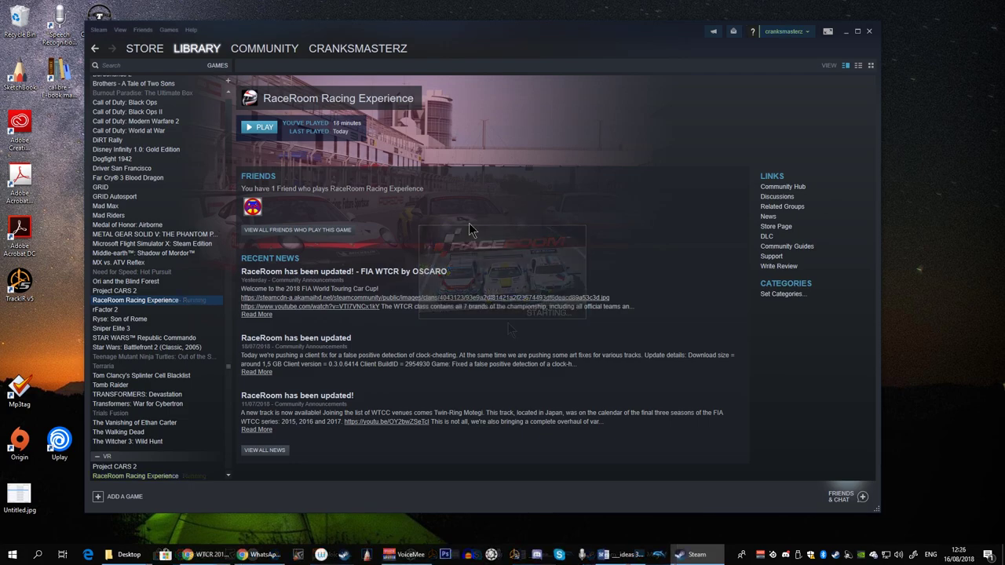
Step: Start RaceRoom again in 64-bit mode and continue past the Callaway Corvette splash screen
left_click(264, 133)
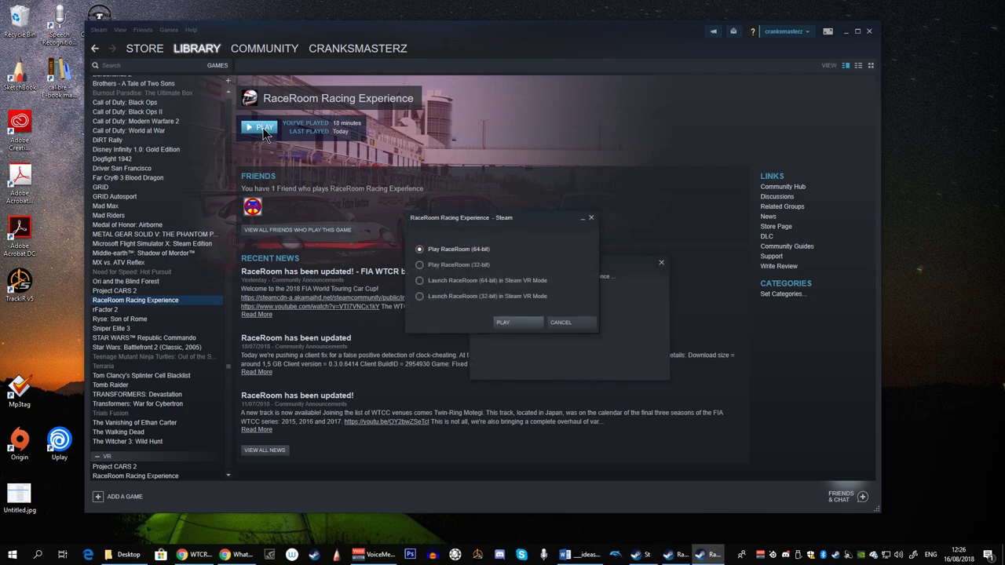
left_click(506, 323)
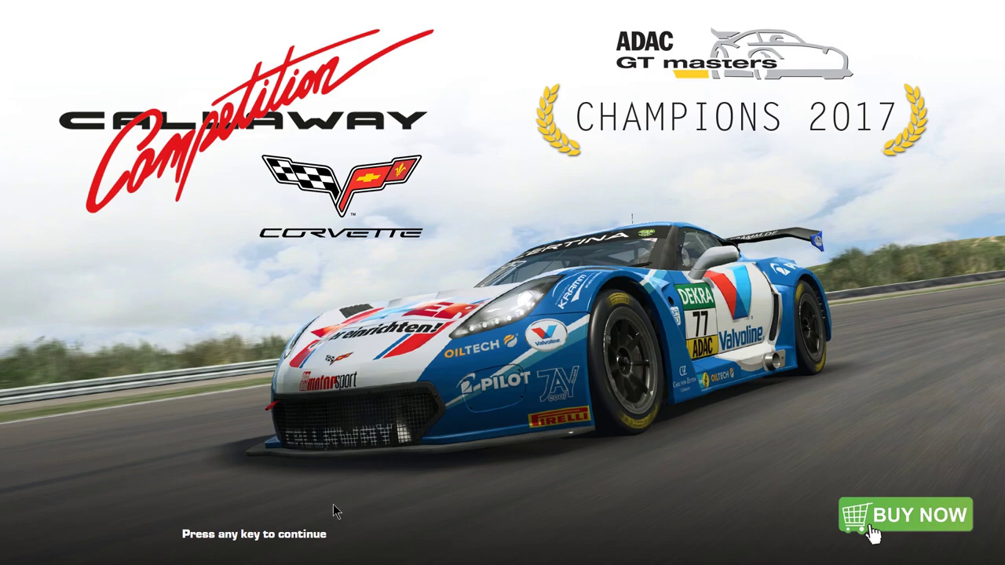
left_click(242, 539)
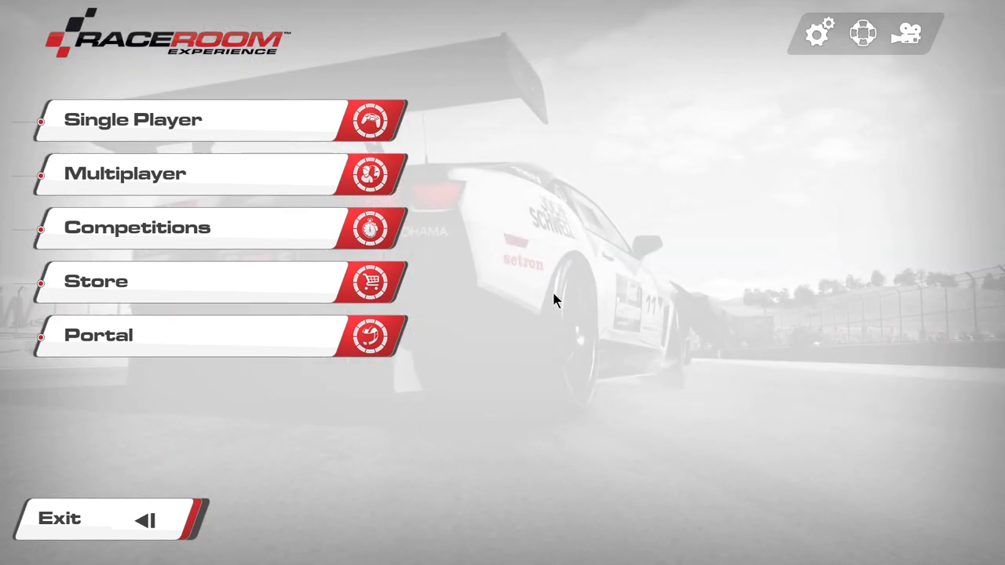
Step: Browse the car catalogue in the in-game store and open the Zakspeed Capri's page
left_click(281, 288)
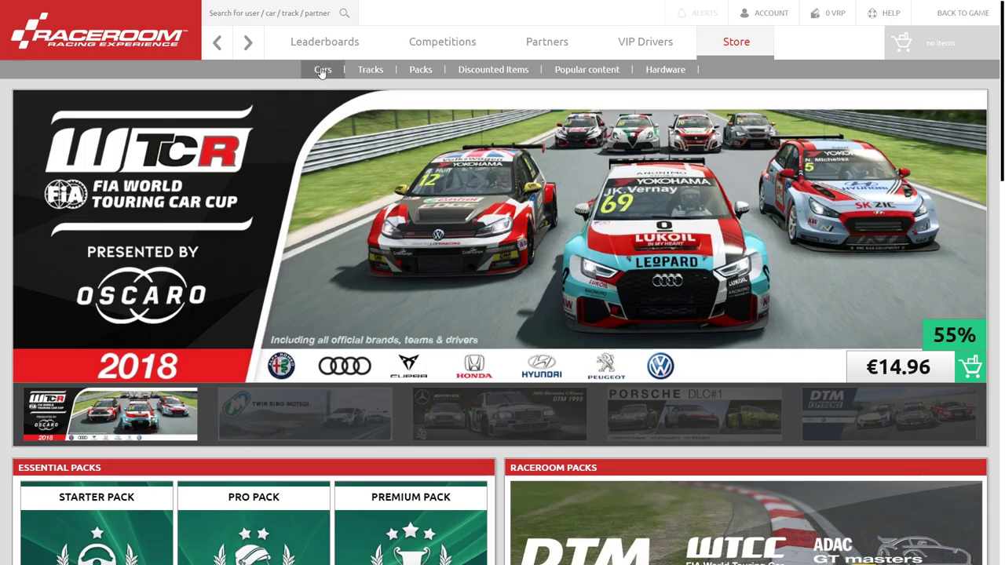
left_click(321, 71)
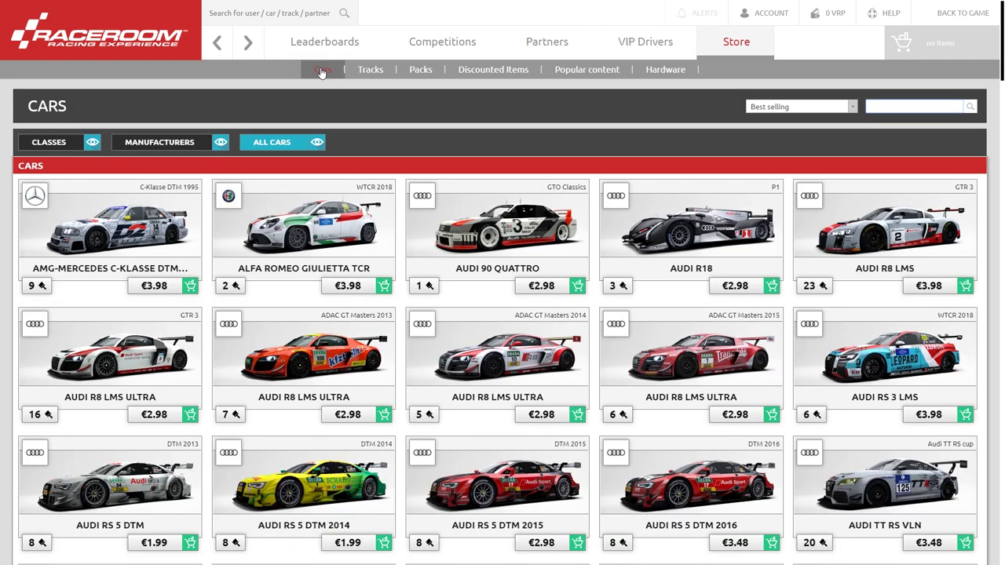
left_click_drag(1002, 67, 1003, 550)
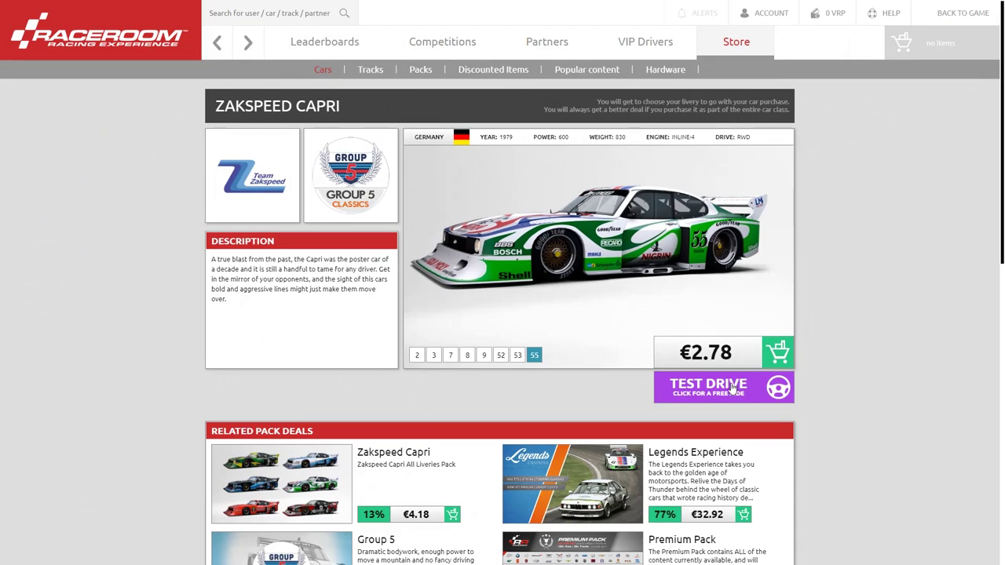
Step: Start a free test drive of the Zakspeed Capri at Get Real difficulty, and quit back to its store page
left_click(732, 388)
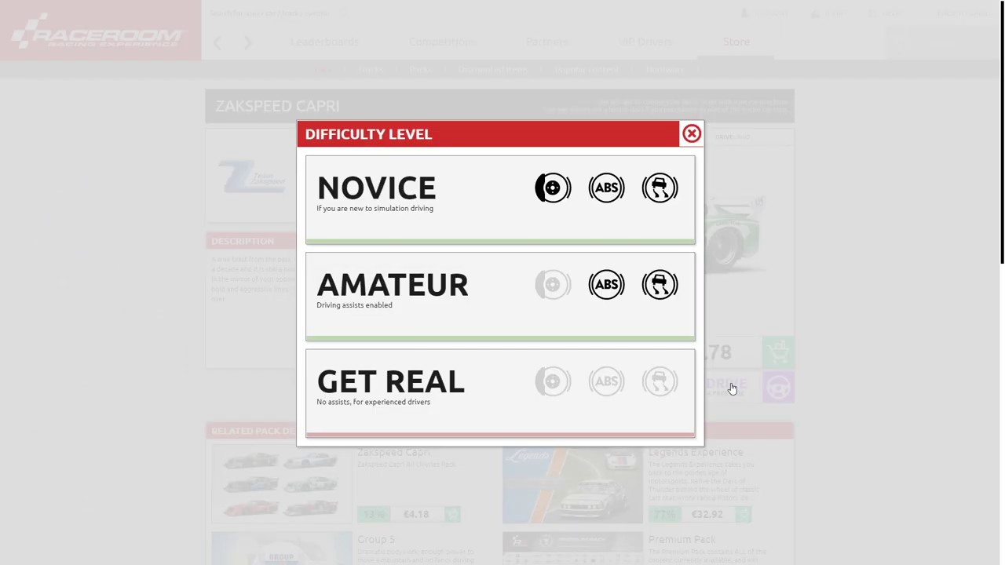
left_click(398, 373)
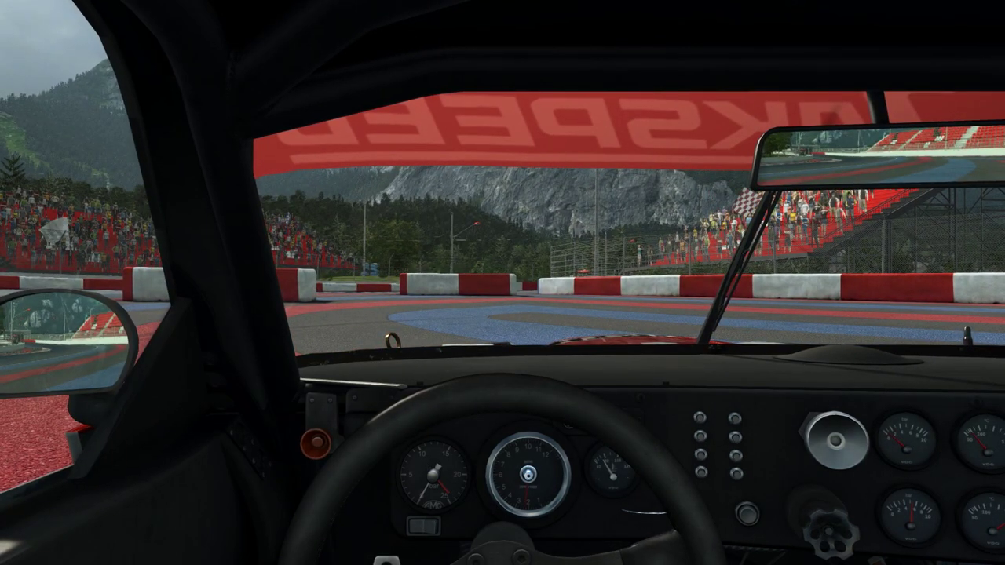
key("Escape")
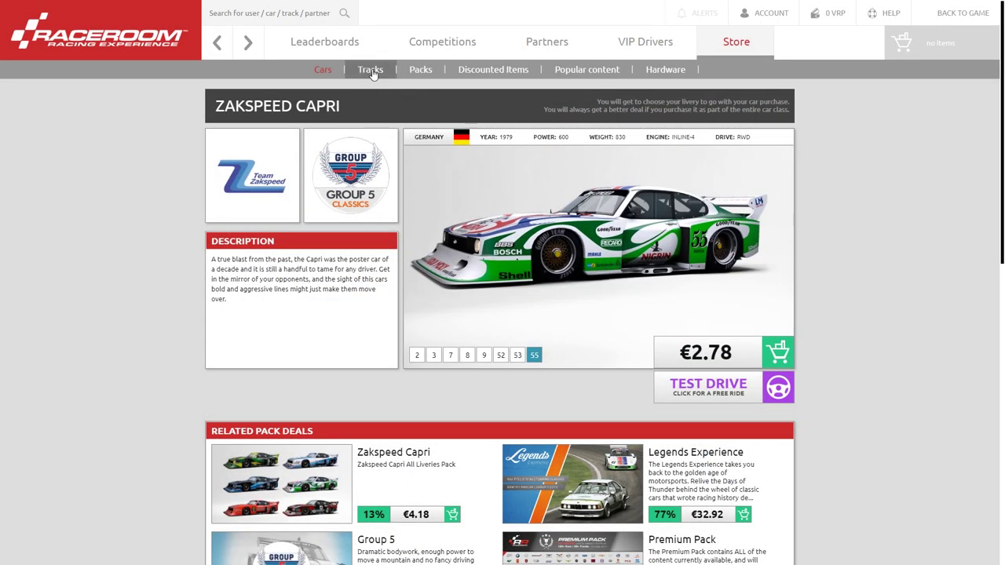
Step: Browse the circuits offered in the store's track catalogue
left_click(372, 71)
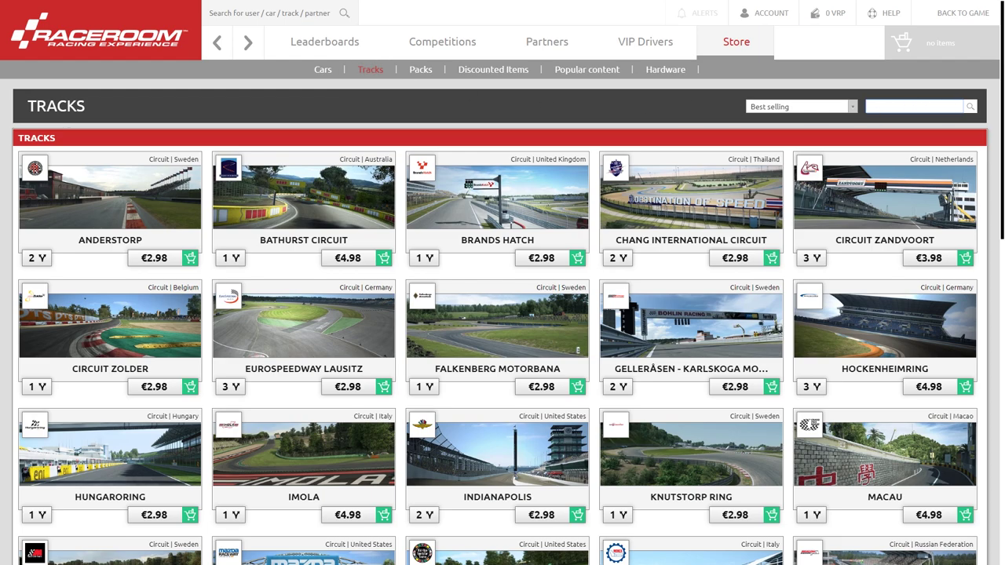
scroll(997, 467, "down", 10)
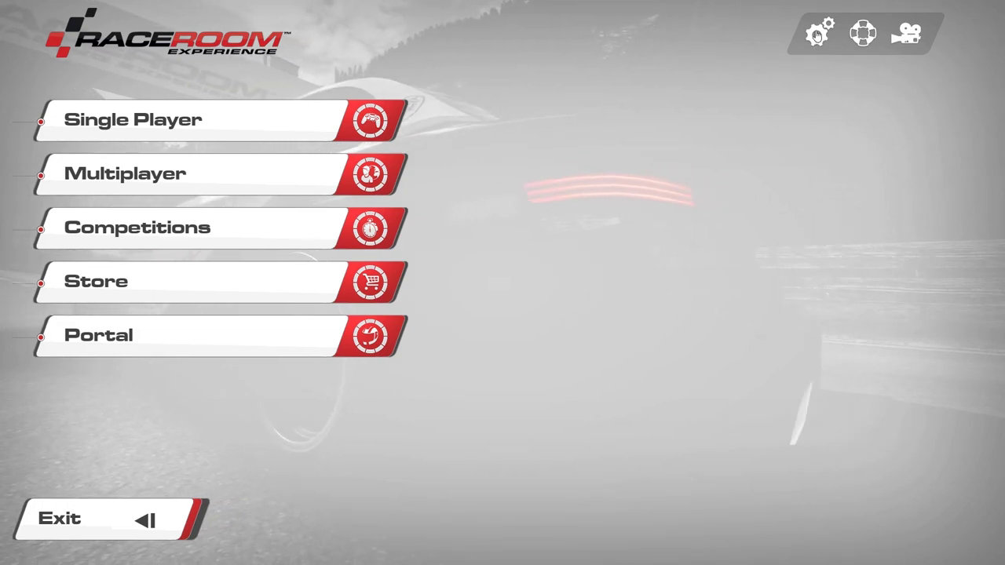
Step: Open the game's sound settings
left_click(817, 35)
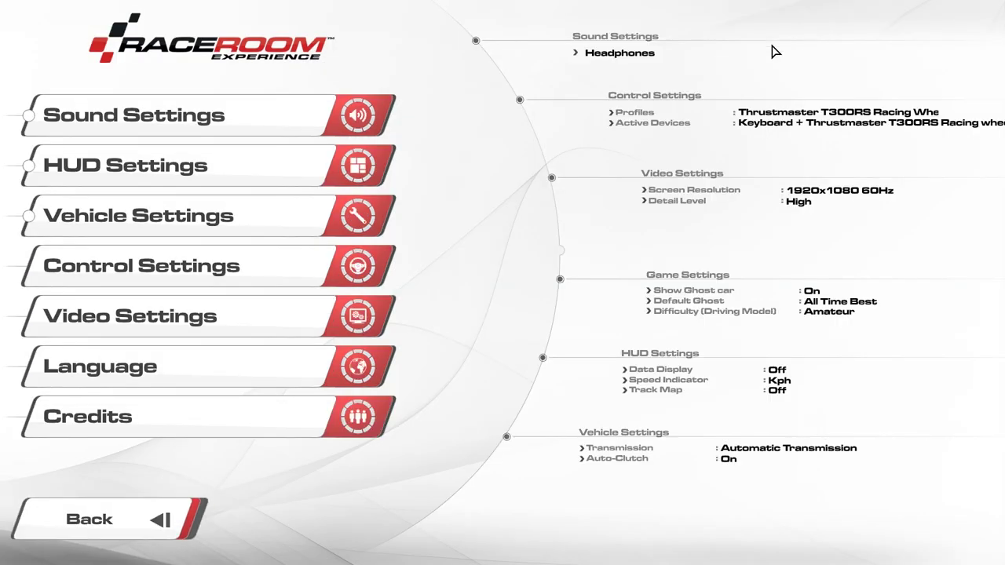
left_click(277, 119)
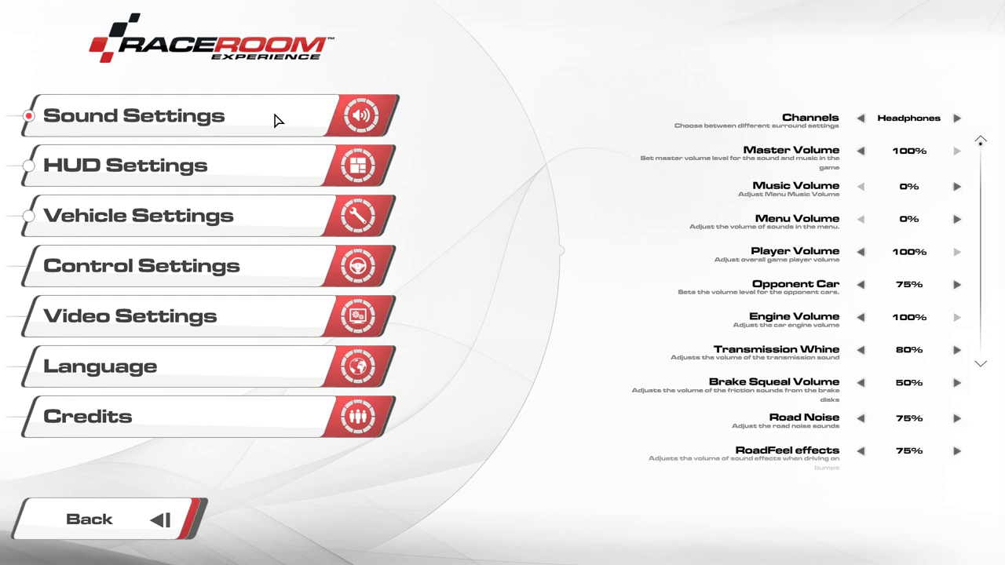
Step: Step through the available audio channel modes up to 7.1 Surround, and return the channels to Headphones
left_click(861, 118)
left_click(862, 119)
left_click(957, 119)
left_click(958, 119)
left_click(957, 119)
left_click(957, 118)
left_click(958, 119)
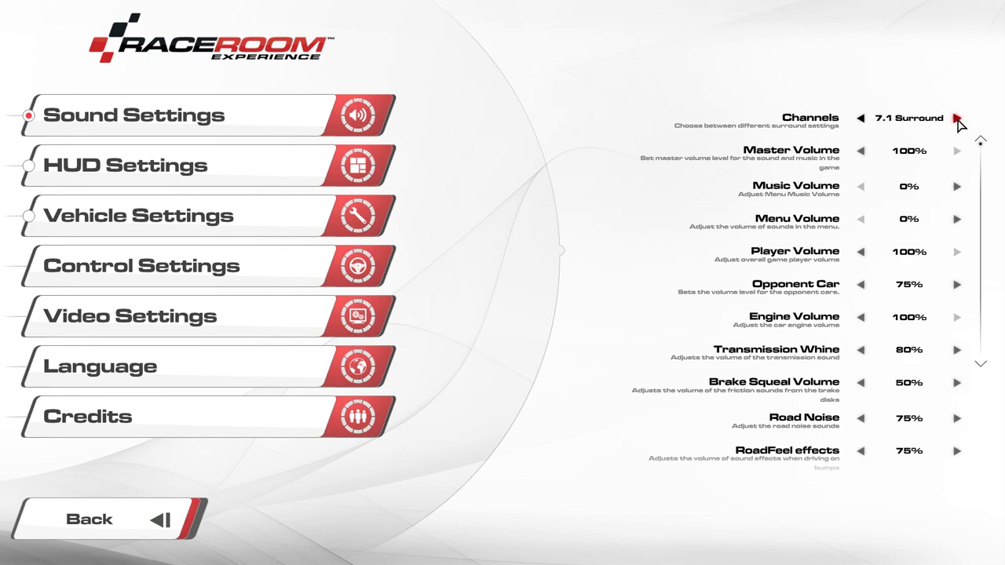
left_click(862, 119)
left_click(861, 118)
left_click(861, 119)
left_click(862, 119)
left_click(862, 118)
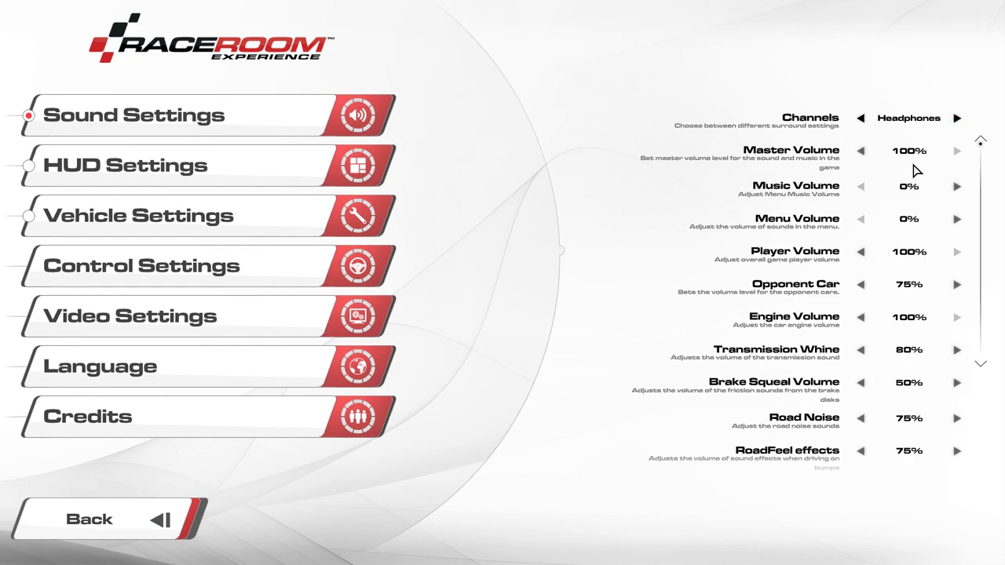
Step: Look over the remaining sound volumes, and step through the data display styles in the HUD settings, returning to Off
scroll(925, 193, "down", 4)
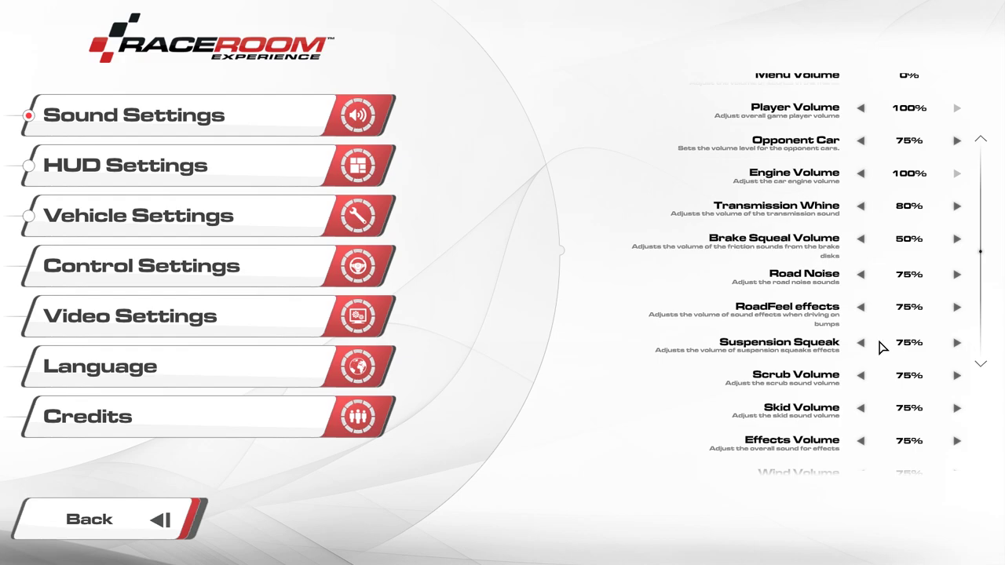
left_click(253, 168)
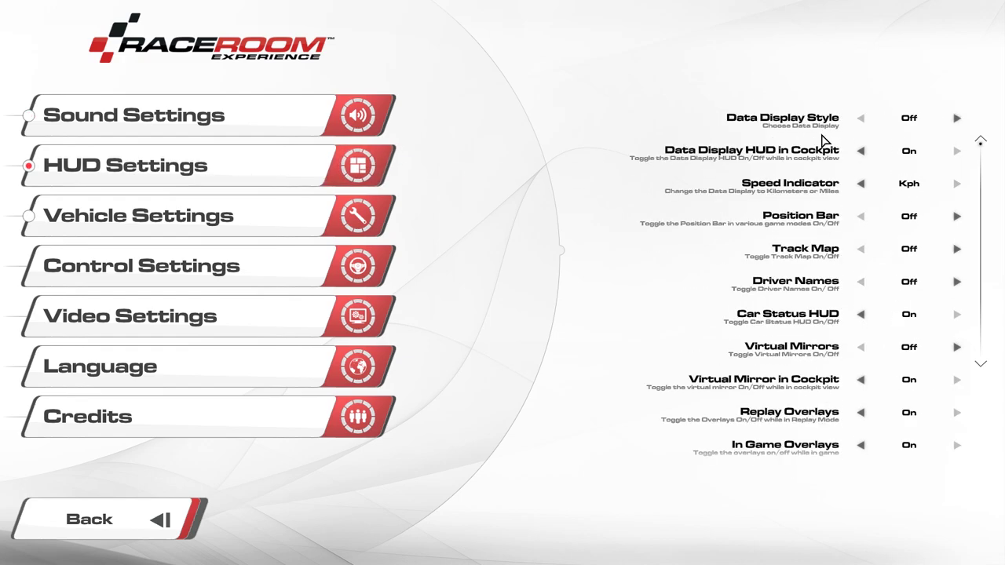
left_click(956, 119)
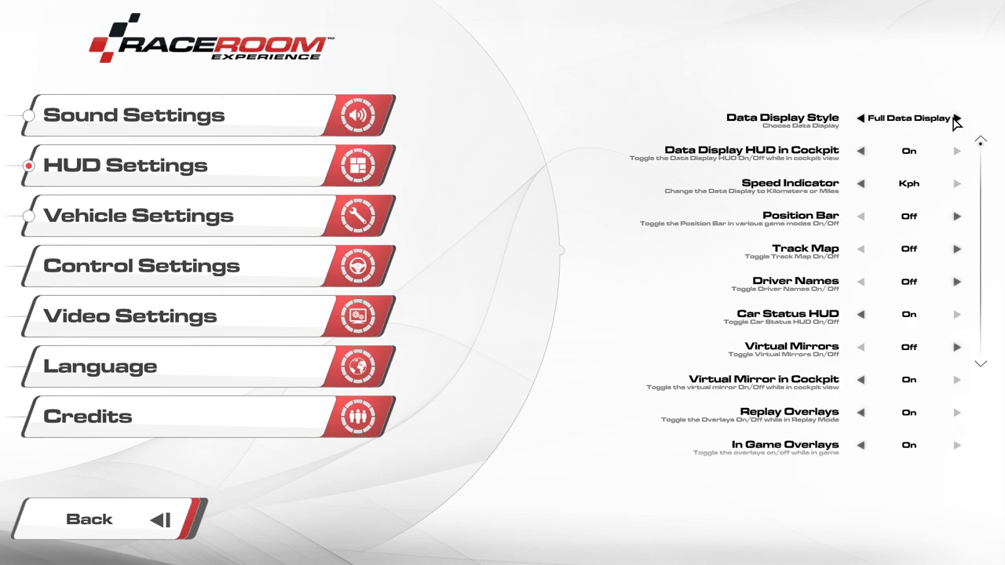
left_click(957, 118)
left_click(861, 119)
left_click(862, 119)
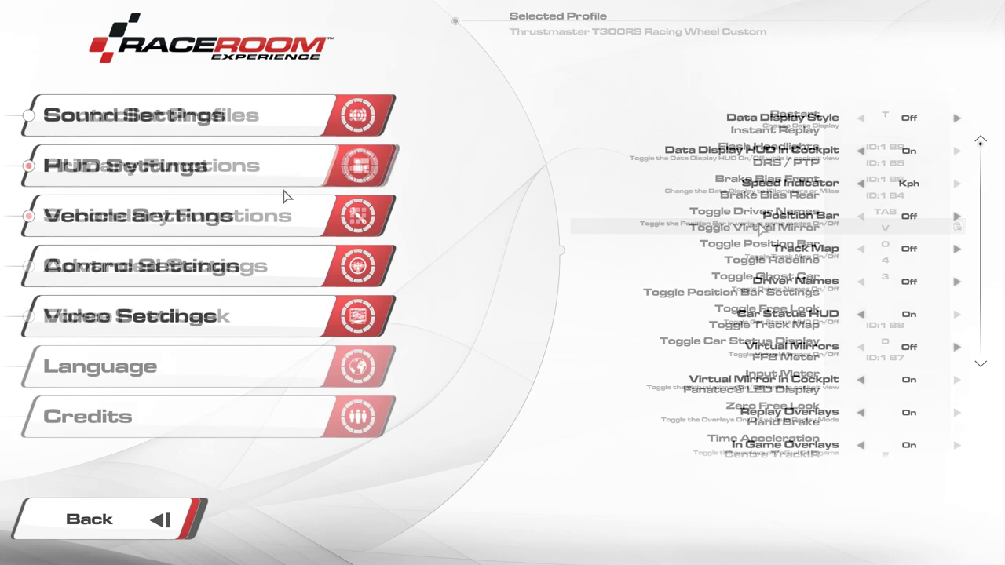
Step: Step through the Animated Driver options in the vehicle settings and leave the option Off
left_click(246, 215)
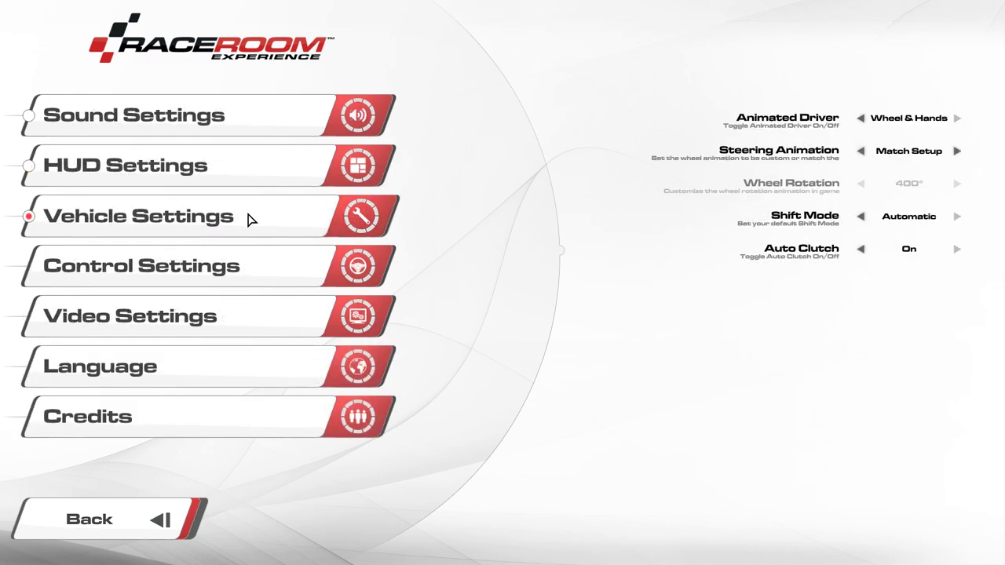
left_click(862, 118)
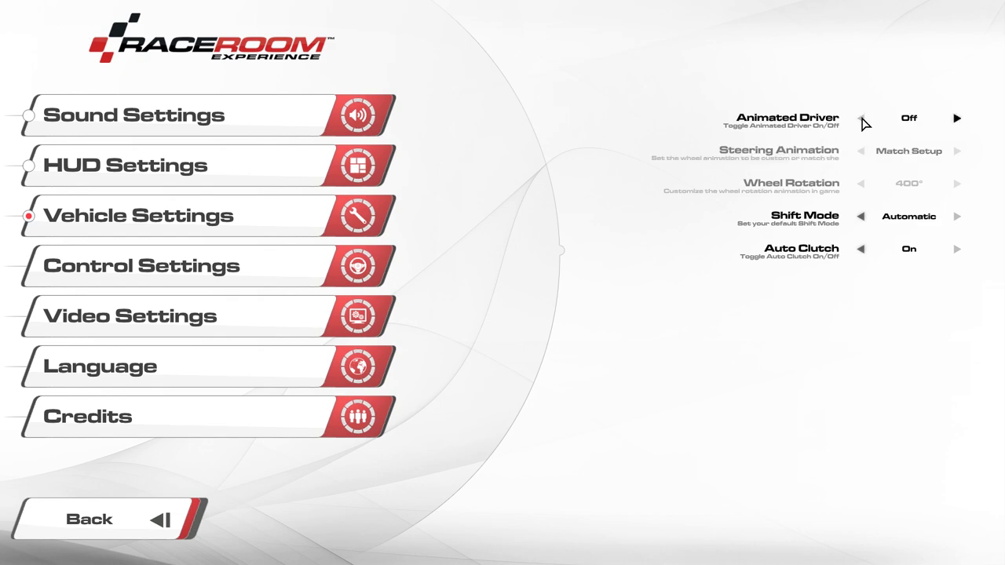
left_click(958, 120)
left_click(861, 119)
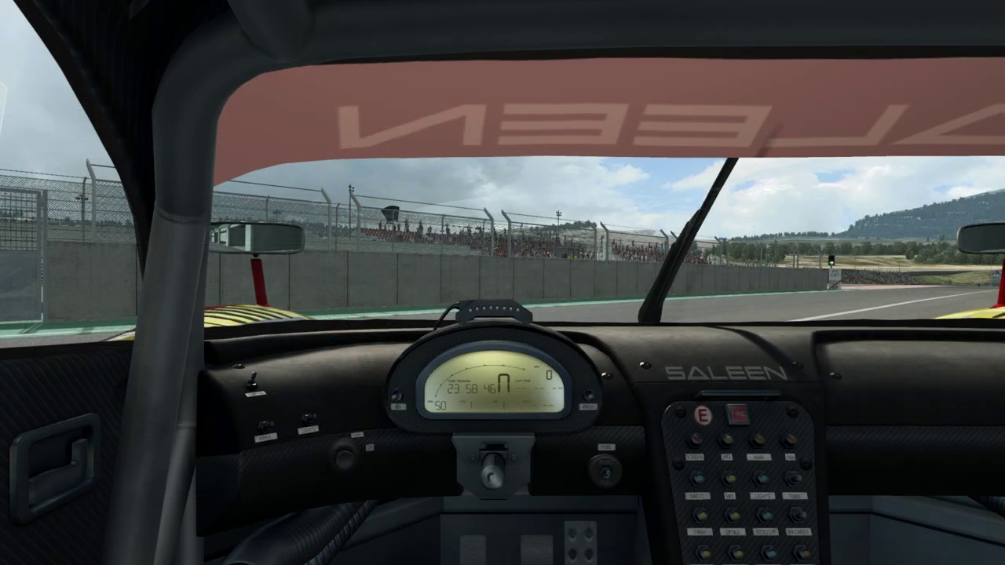
Step: Set Animated Driver to Wheel Only during the Saleen S7R track test, and resume driving to steer both ways
key("Escape")
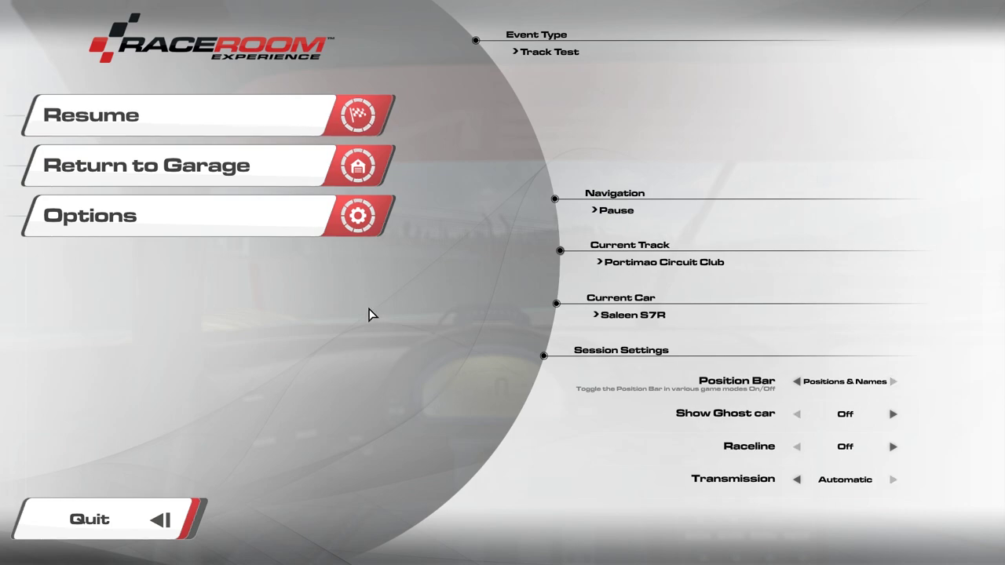
left_click(238, 226)
left_click(237, 227)
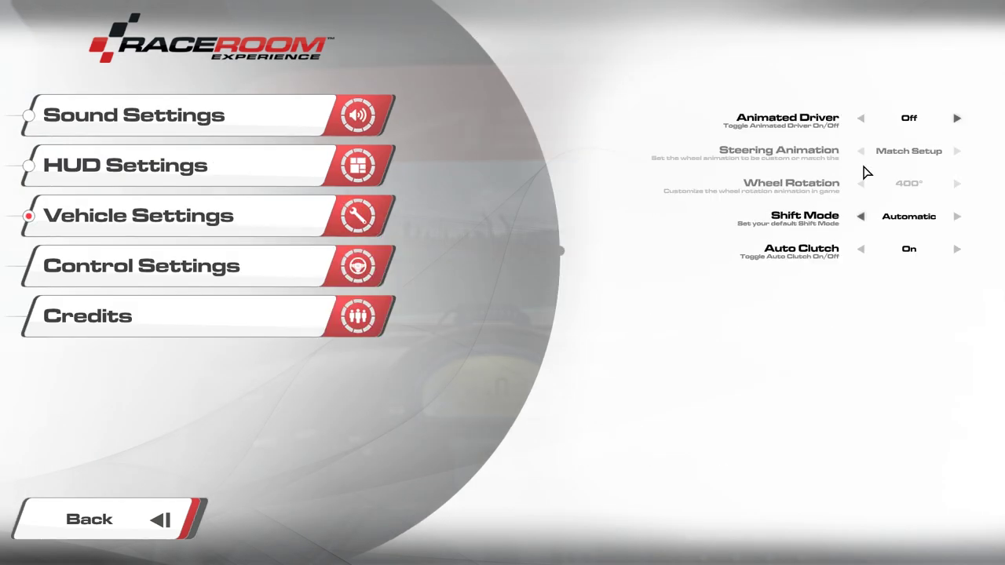
left_click(957, 118)
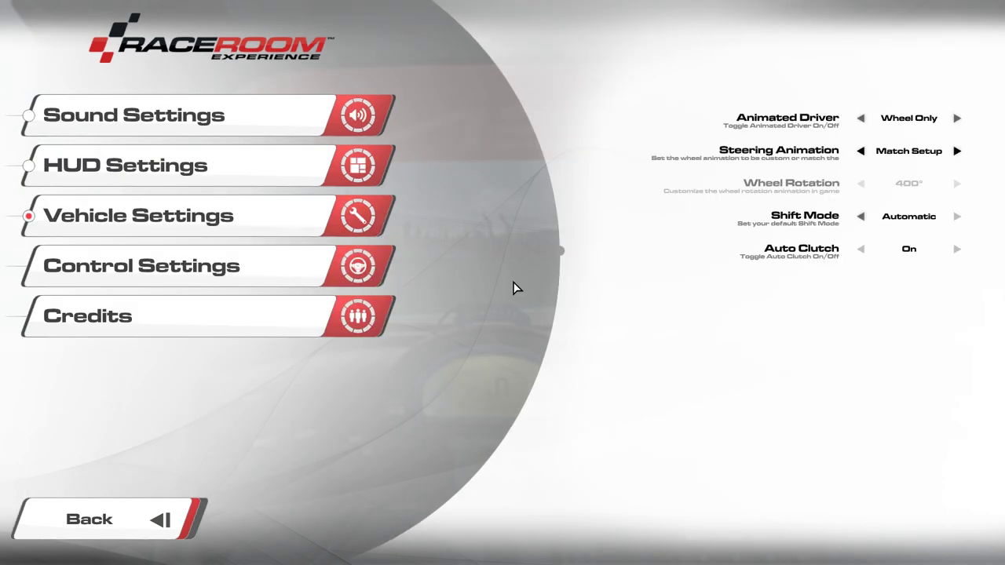
left_click(172, 528)
left_click(169, 531)
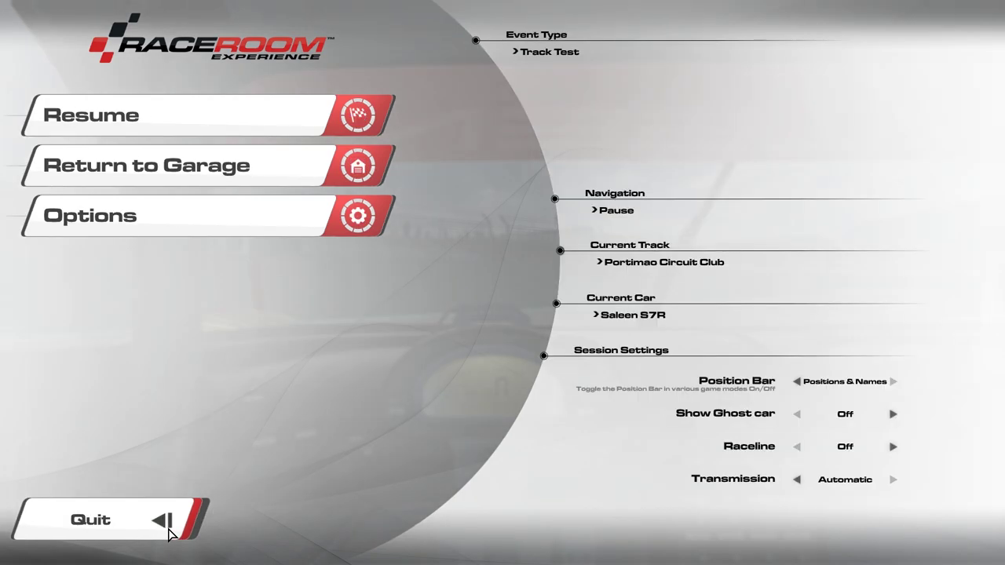
left_click(181, 105)
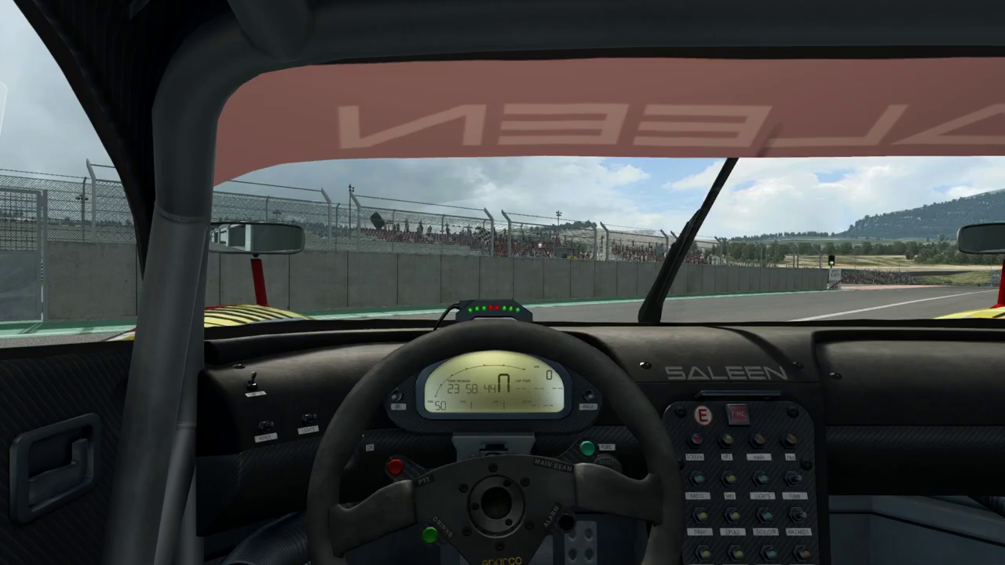
key("Left")
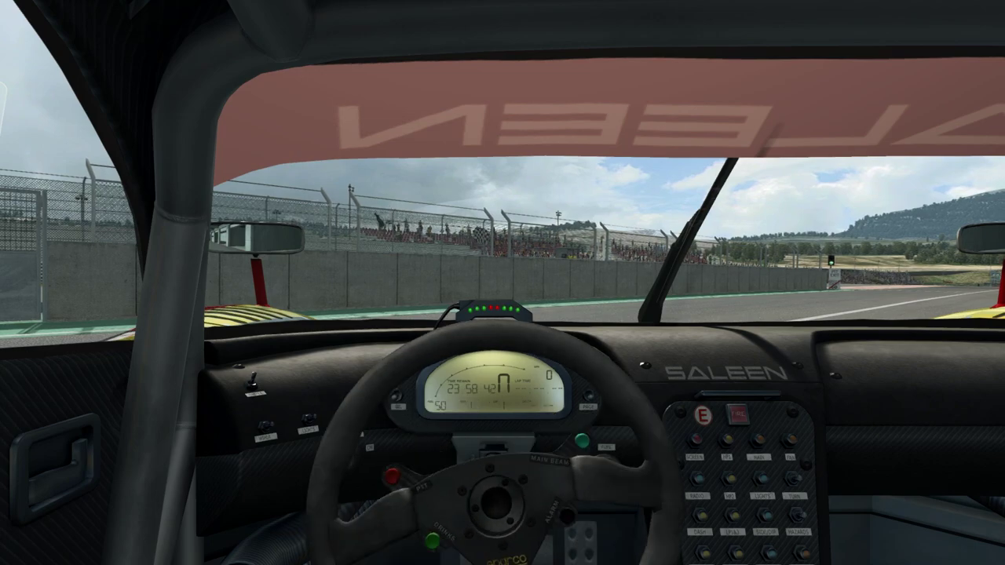
key("Right")
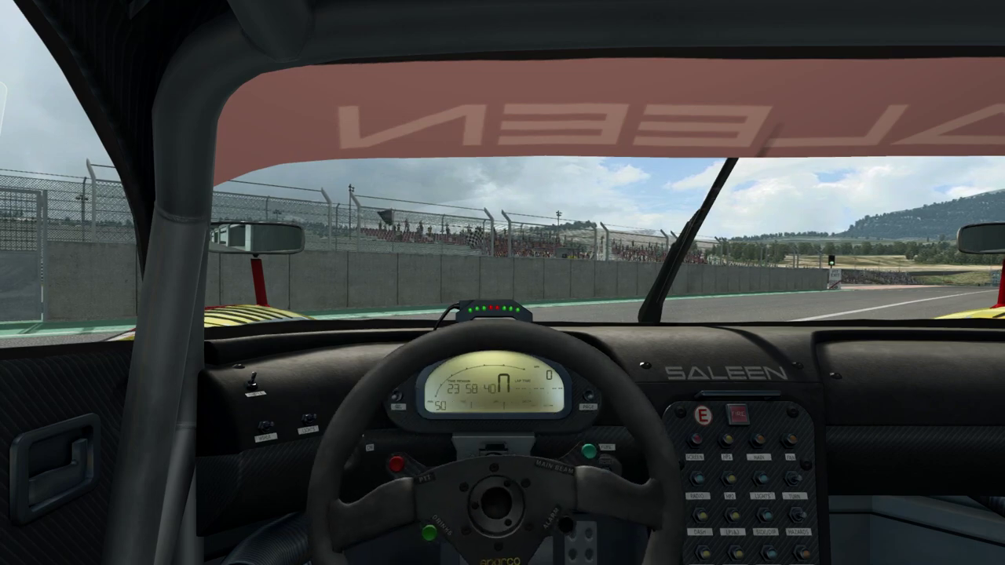
Step: Pause the track test, set Animated Driver to Wheel & Hands, and resume the session
key("Escape")
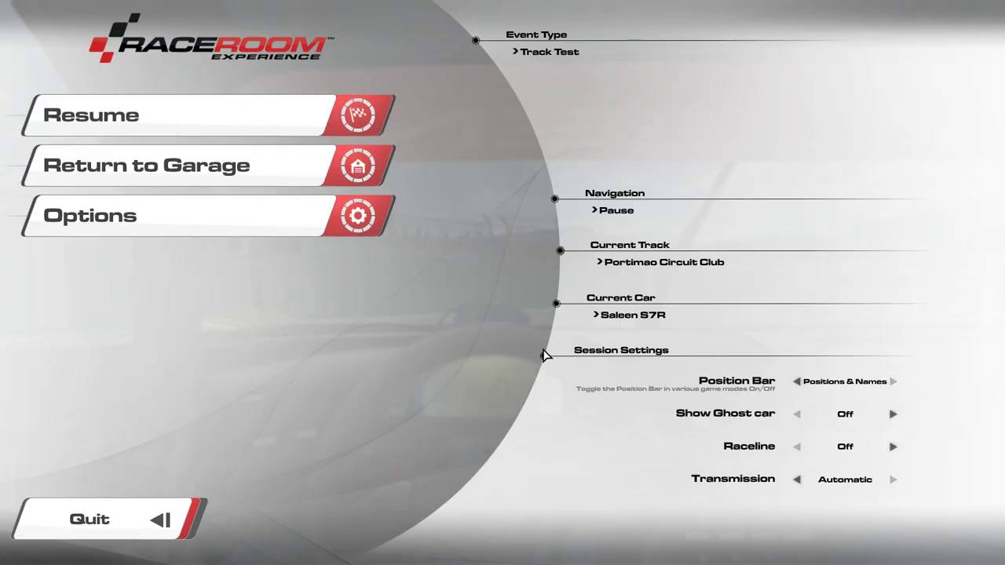
left_click(246, 229)
left_click(245, 230)
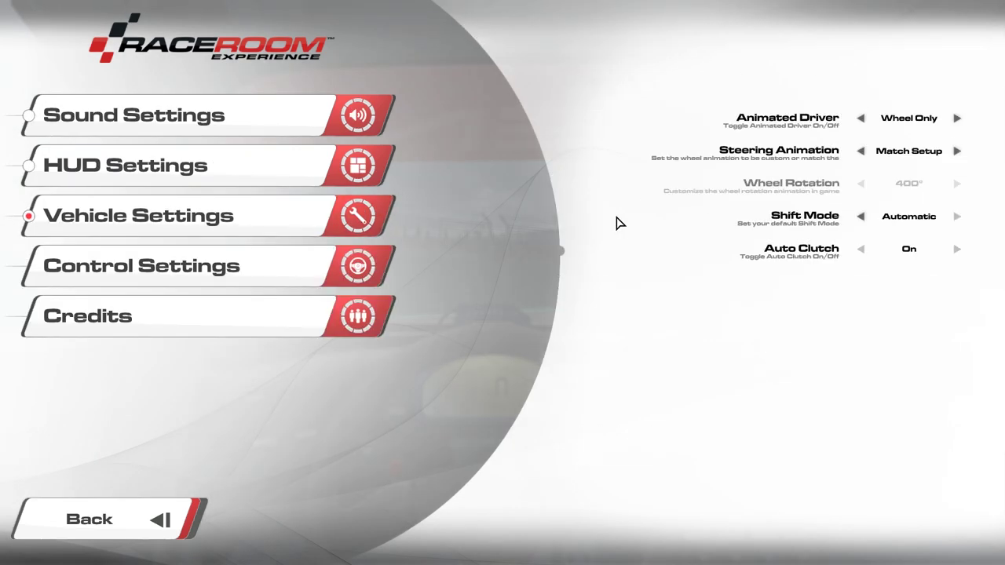
left_click(957, 119)
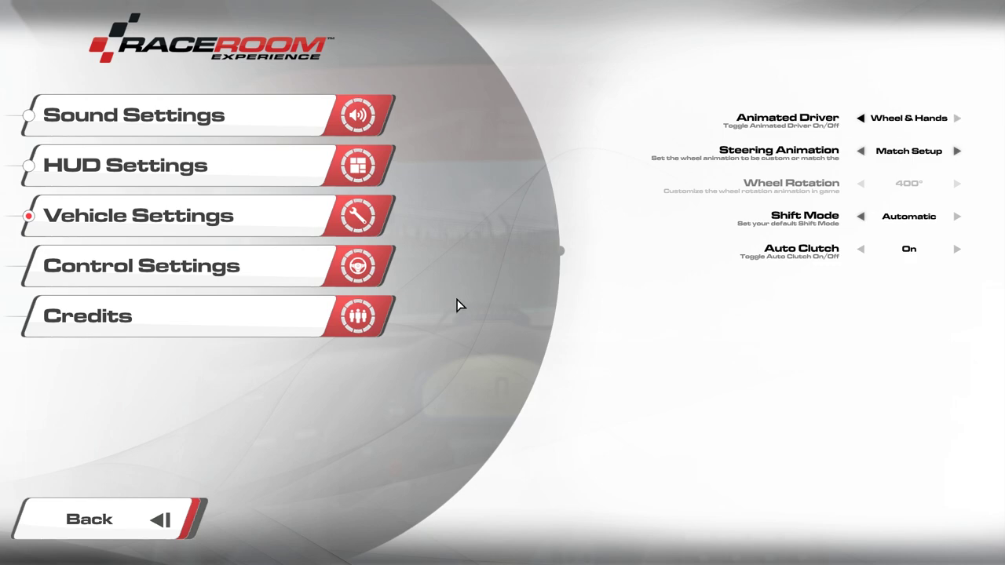
left_click(150, 525)
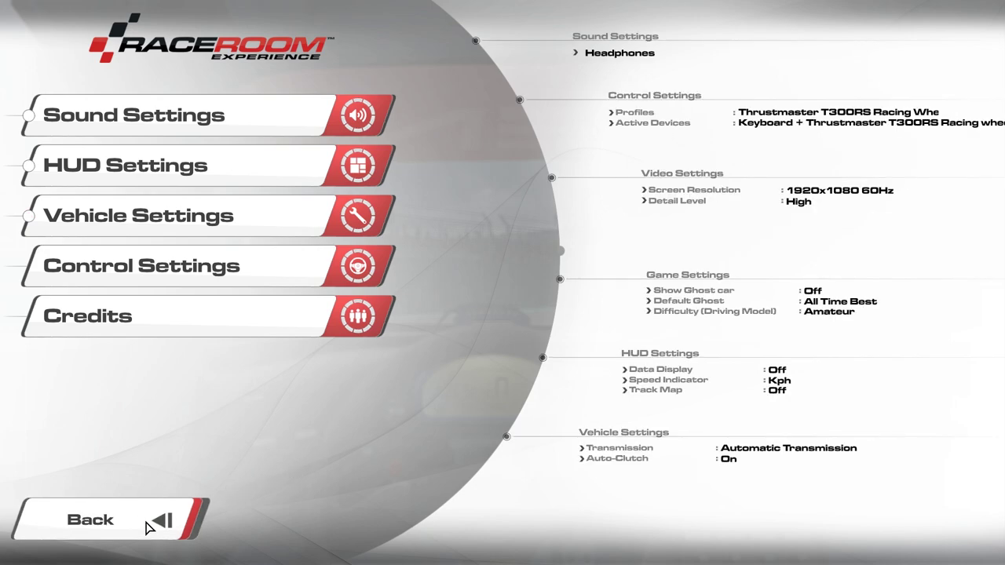
left_click(149, 525)
left_click(164, 134)
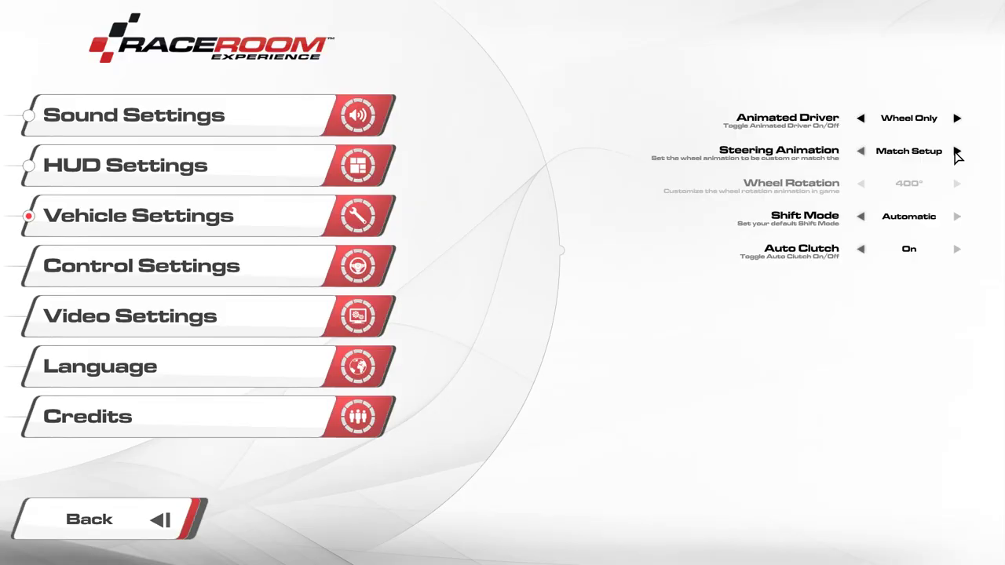
Step: Try the Custom steering animation and the Saleen S7R's wheel range adjustment, and restore the animation to Match Setup
left_click(957, 151)
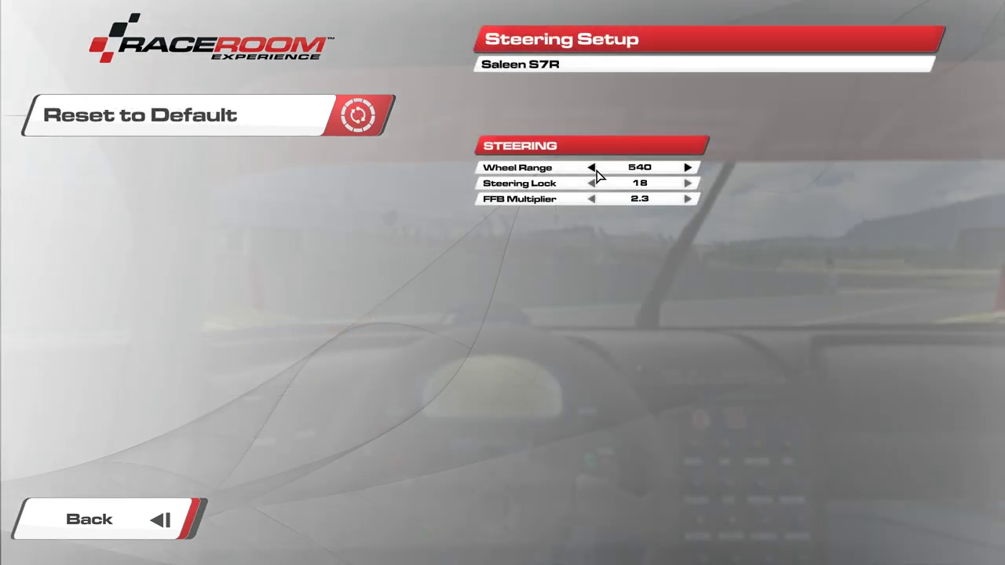
left_click(592, 168)
left_click(688, 168)
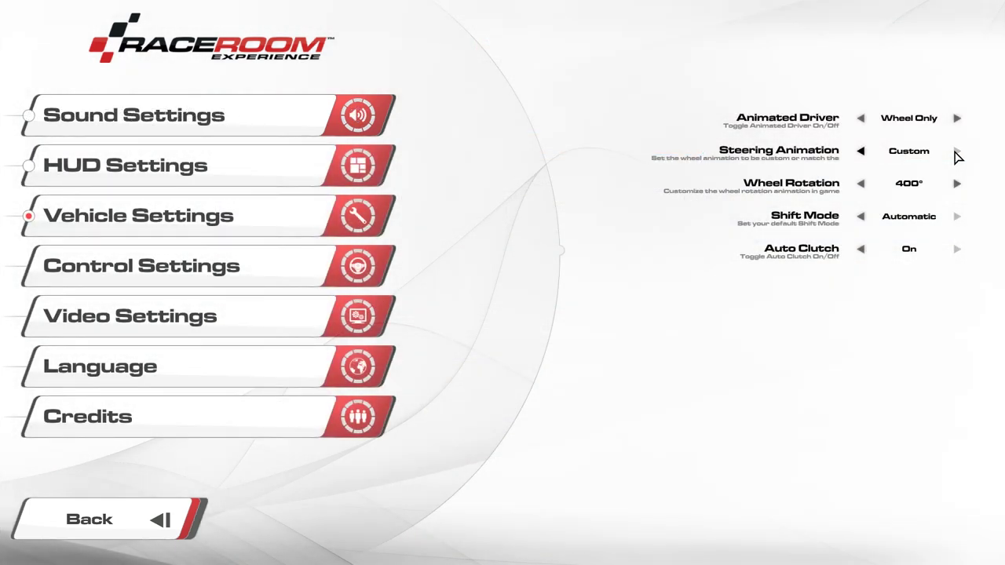
left_click(862, 153)
Step: Set the vehicle's Shift Mode to Manual, and toggle Auto Clutch off and back on
left_click(863, 218)
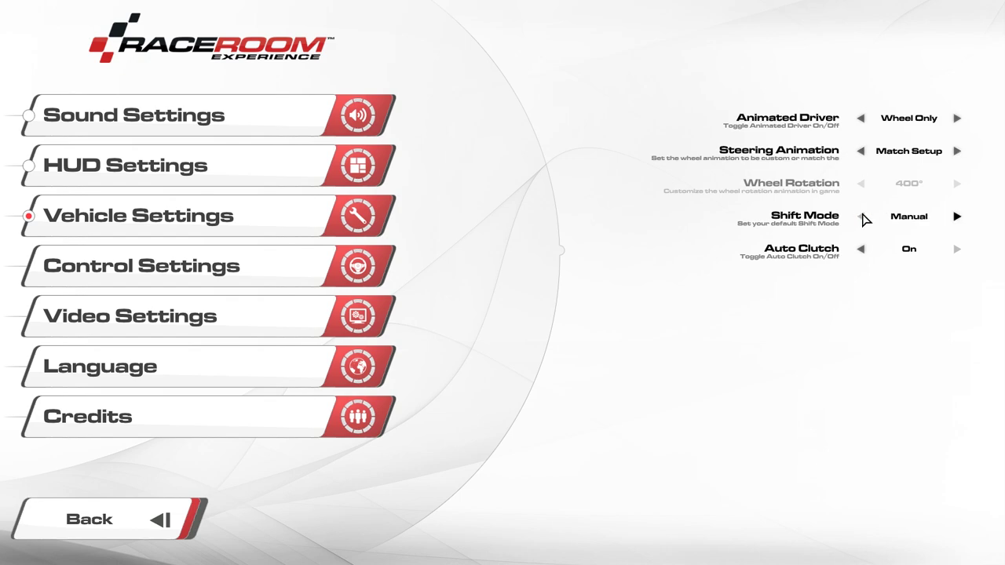
left_click(861, 250)
left_click(957, 250)
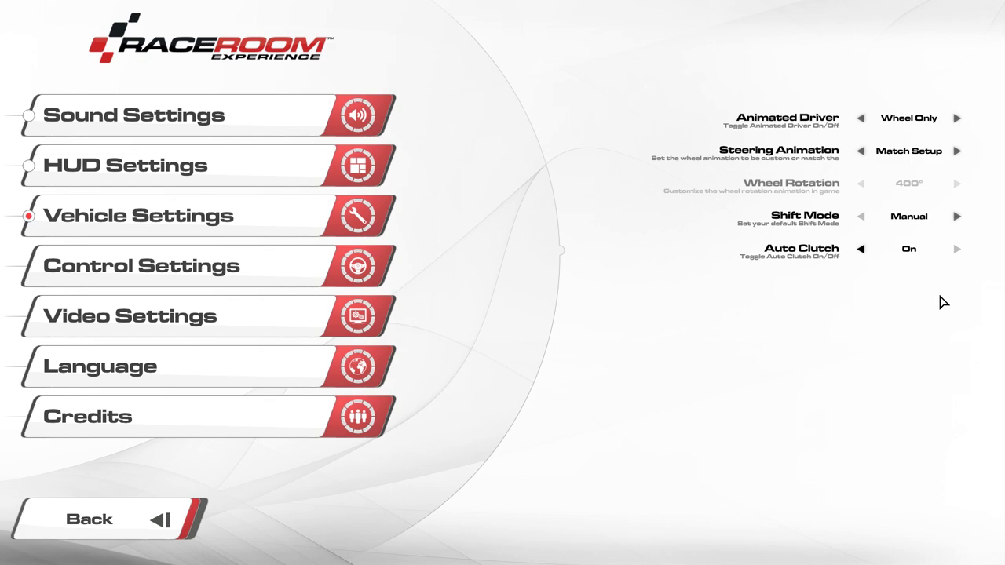
Step: Try the other controller profiles in the control settings, and reselect the Thrustmaster T300RS Racing Wheel profile
left_click(270, 270)
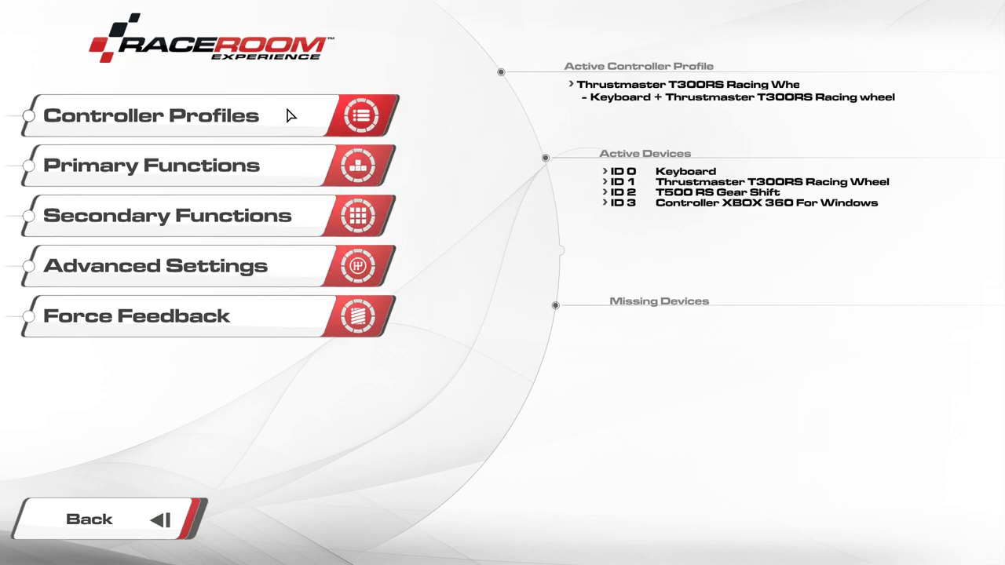
left_click(241, 114)
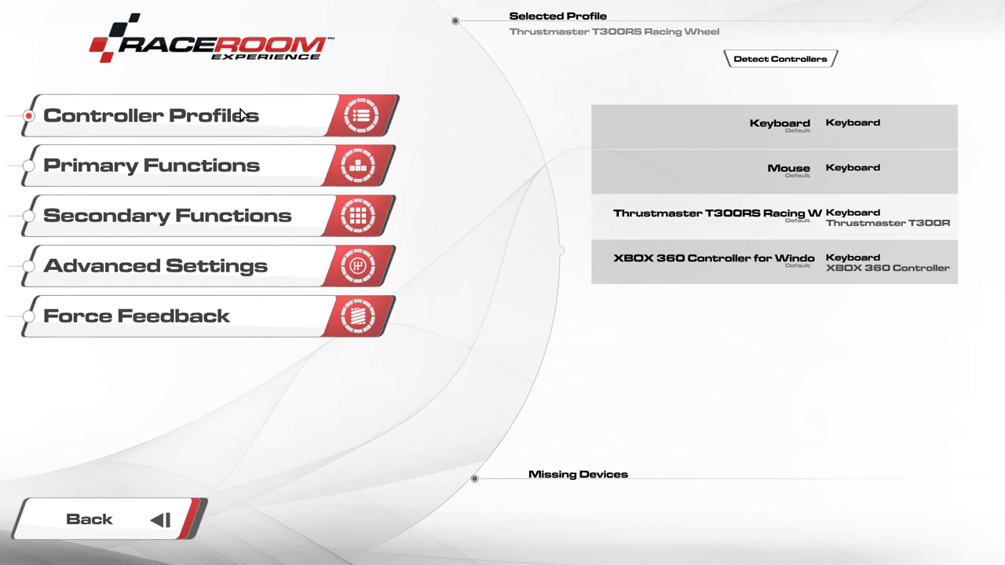
left_click(650, 134)
left_click(658, 183)
left_click(654, 215)
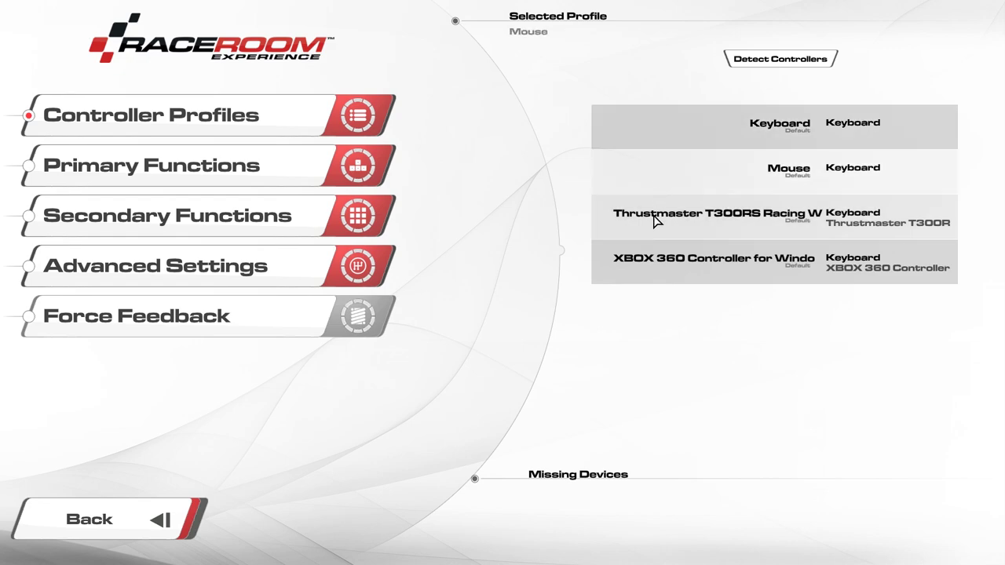
left_click(660, 257)
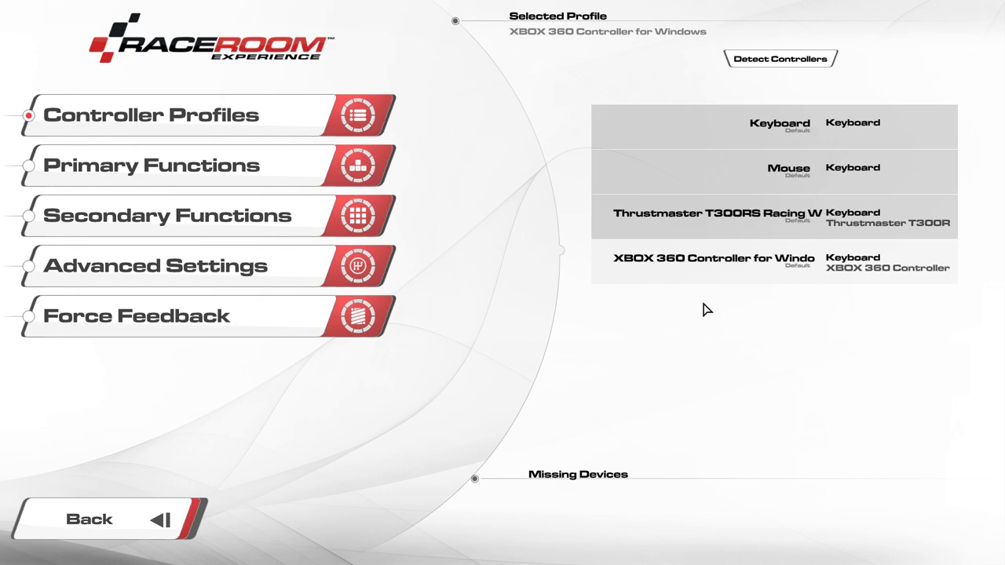
left_click(714, 223)
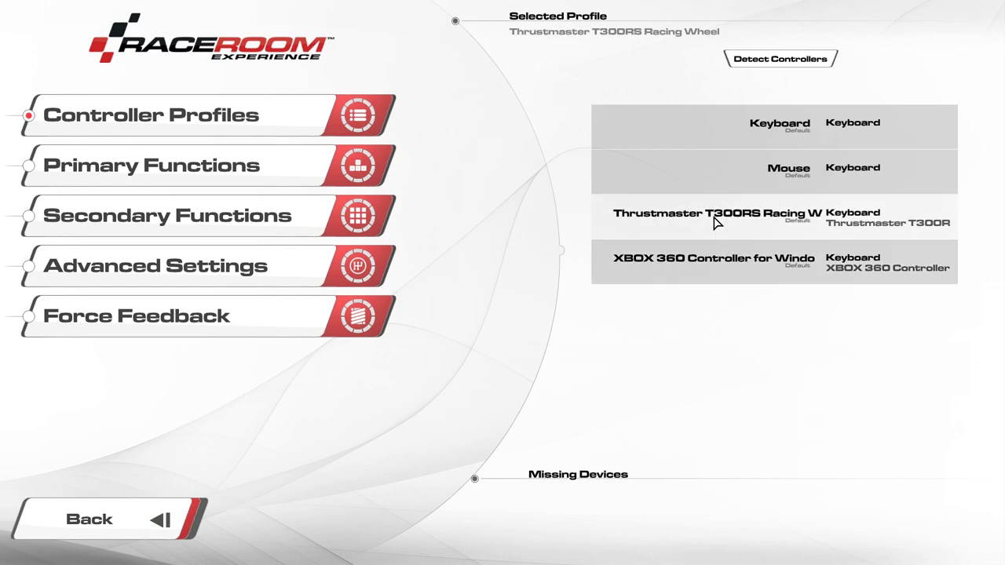
Step: Review the wheel profile's primary functions, and bind Clutch In to device ID:1 and Driving View to Tab
left_click(314, 173)
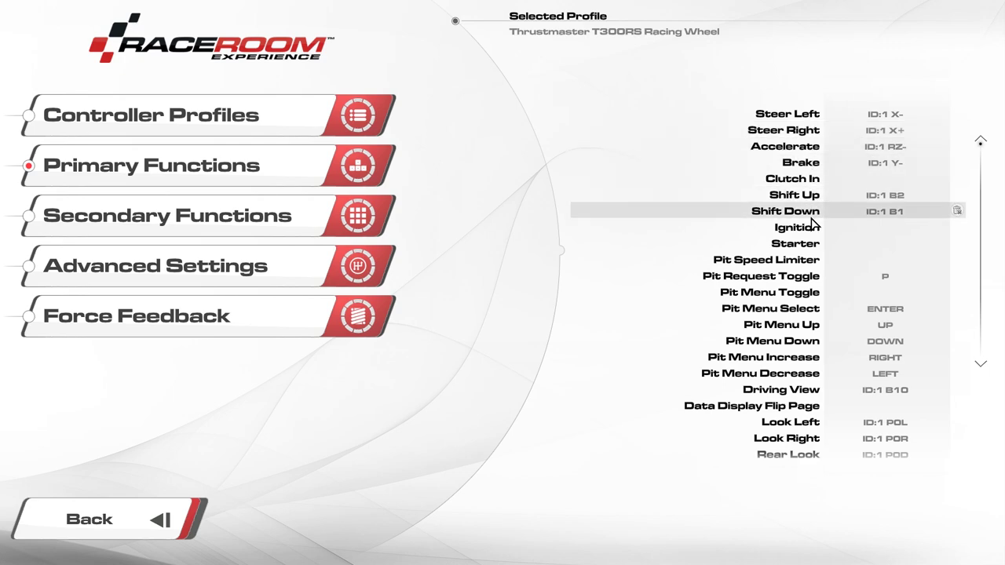
scroll(811, 294, "down", 4)
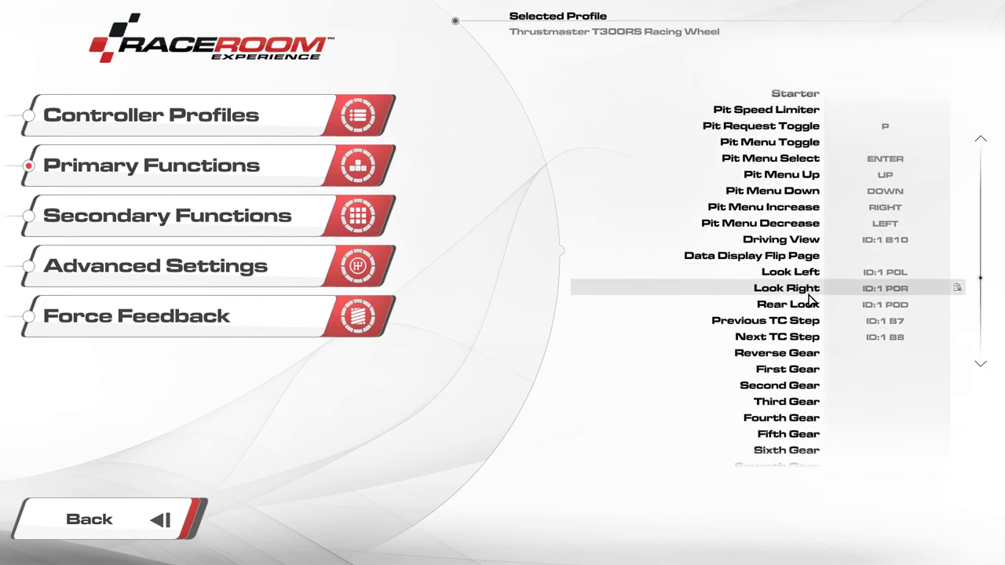
scroll(811, 297, "down", 1)
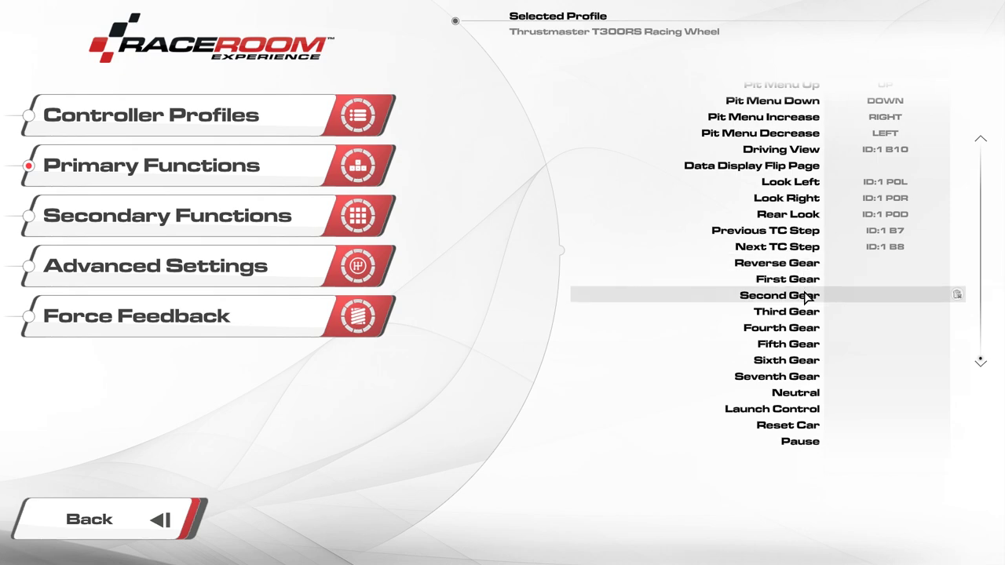
scroll(664, 195, "up", 5)
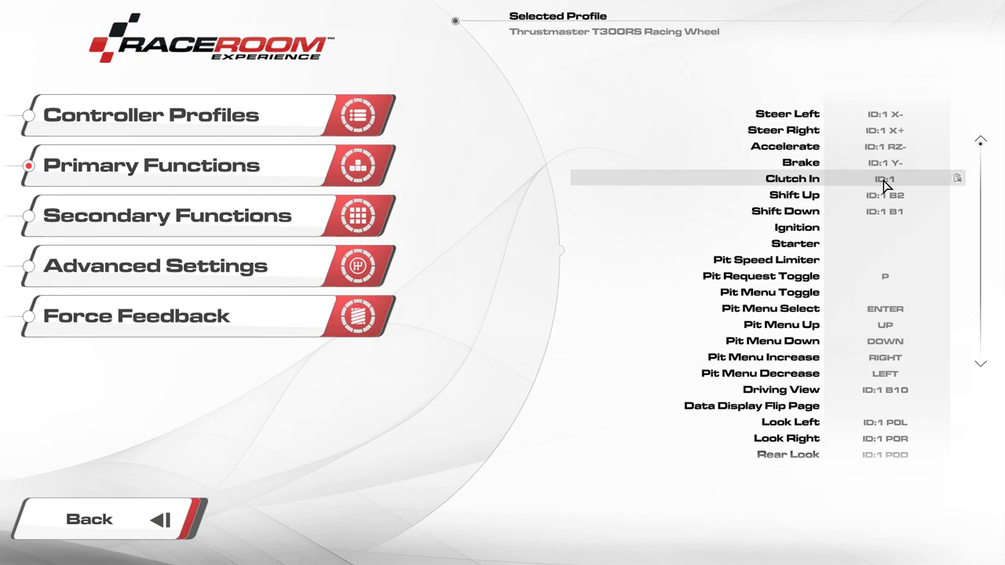
left_click(885, 393)
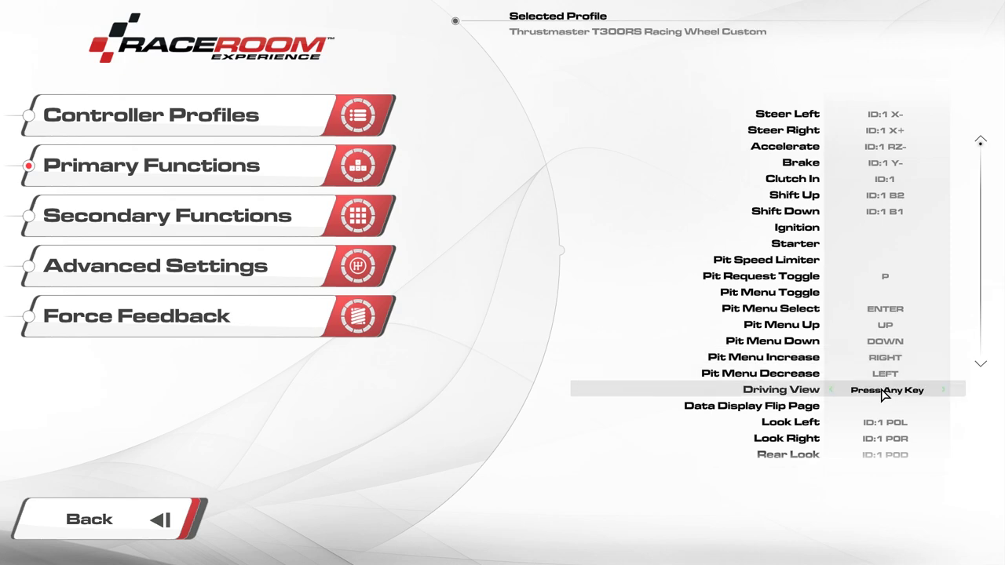
key("Tab")
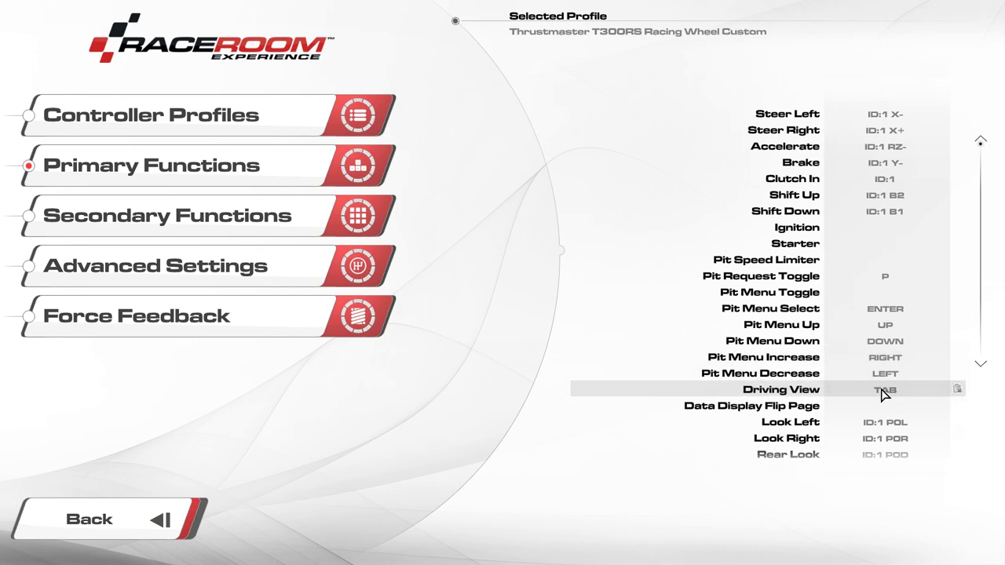
scroll(883, 394, "down", 2)
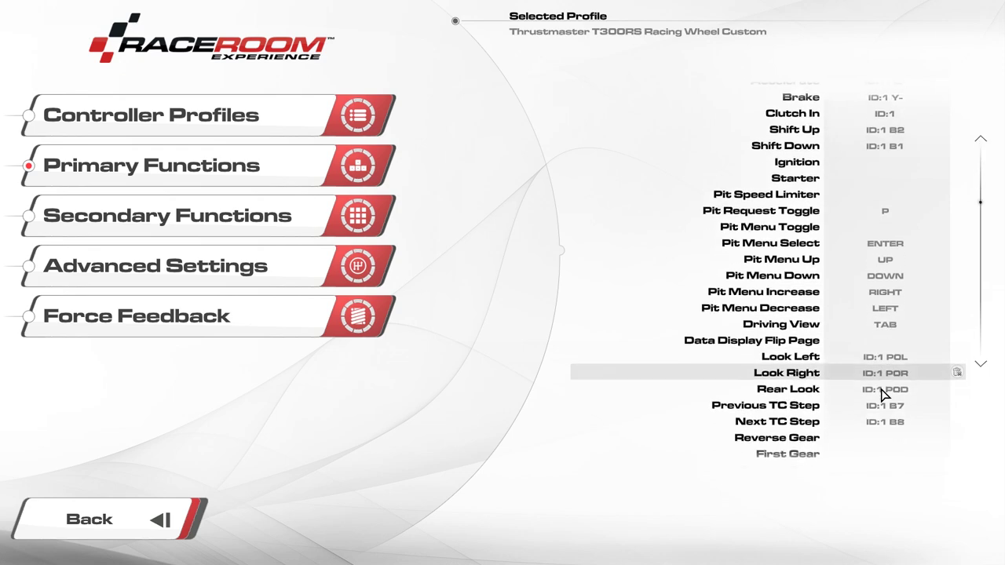
Step: Bind Launch Control to ID:1 B13 in the wheel profile's primary functions
scroll(884, 394, "down", 3)
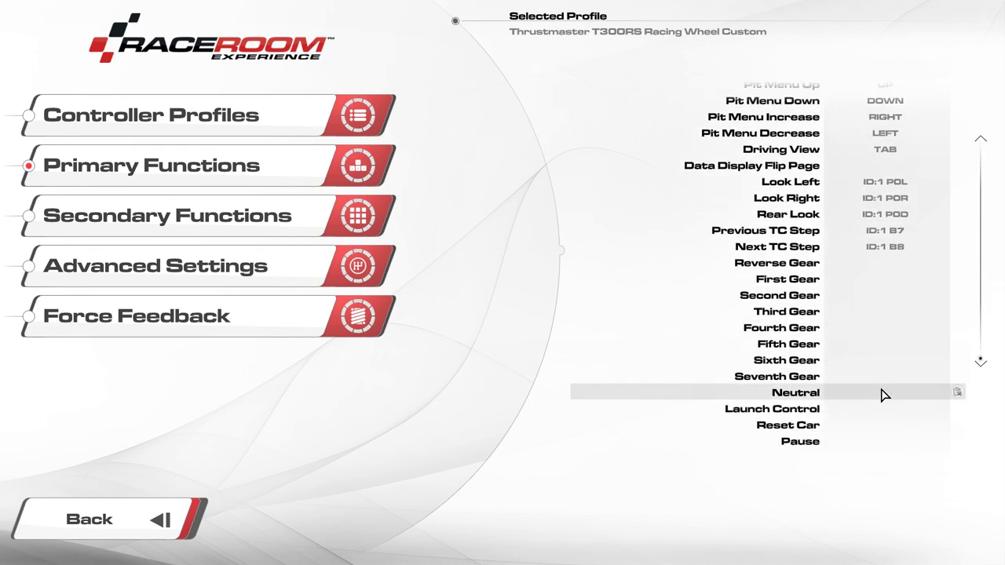
left_click(883, 416)
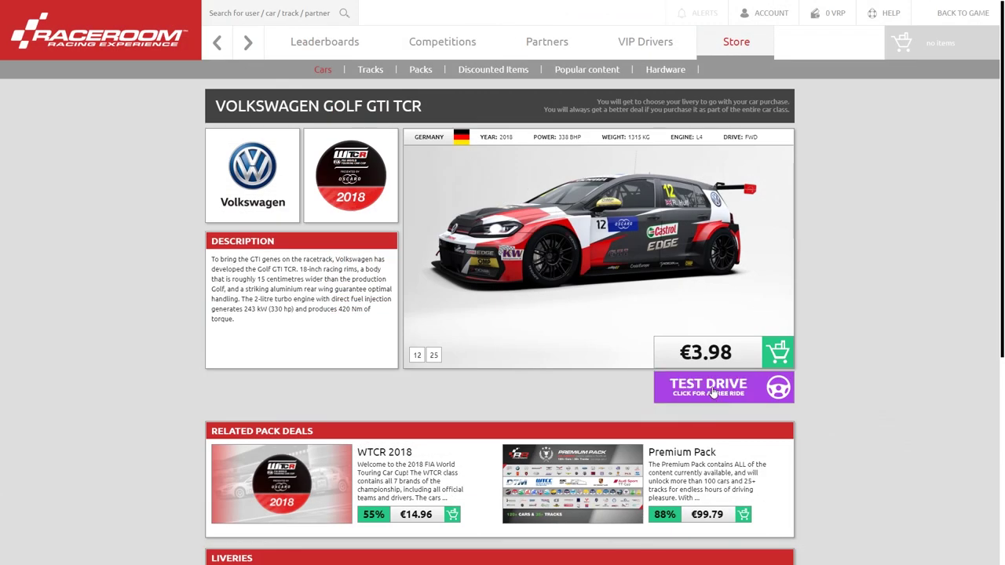
Step: Start a free test drive of the Volkswagen Golf GTI TCR at the Get Real difficulty level
left_click(713, 393)
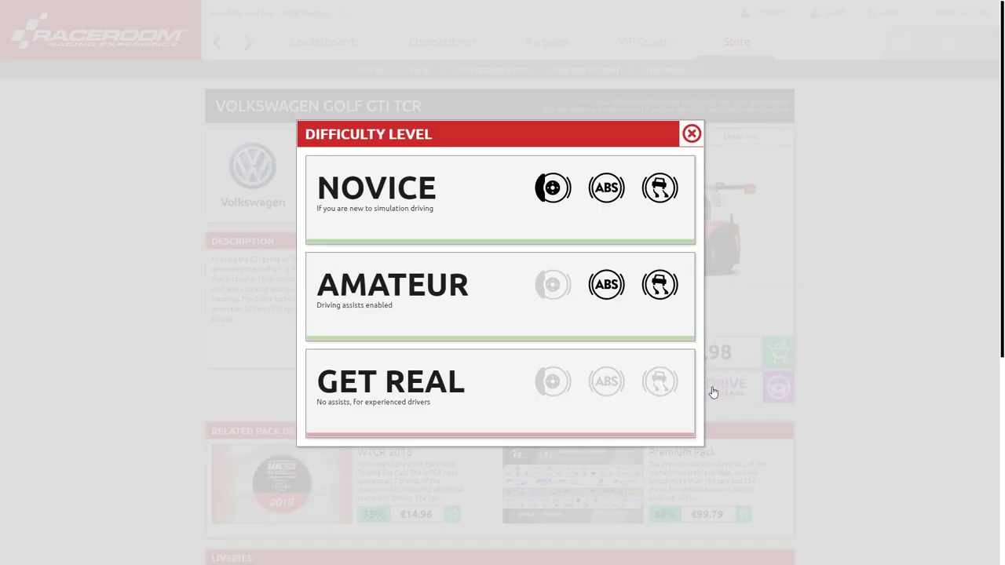
left_click(487, 388)
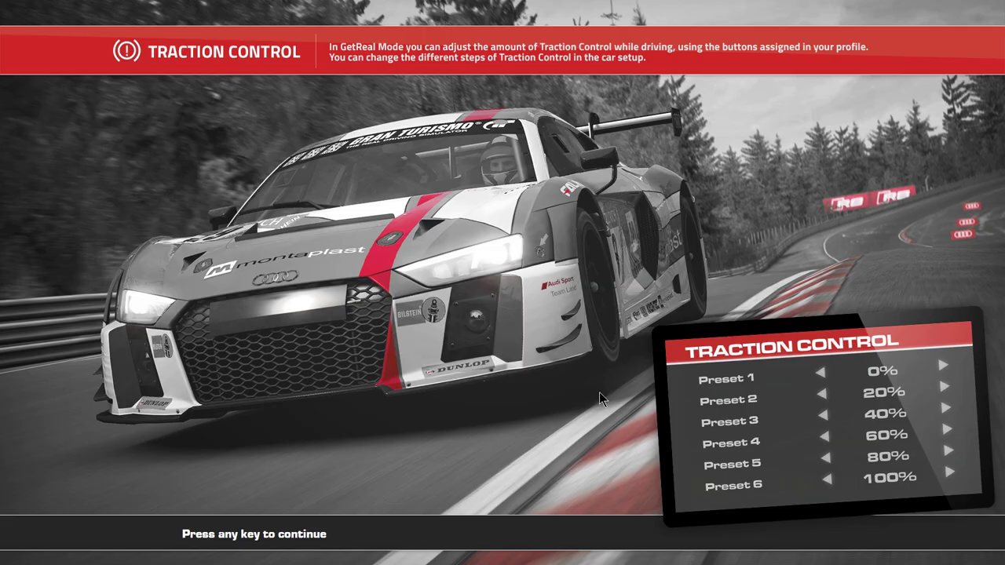
left_click(600, 399)
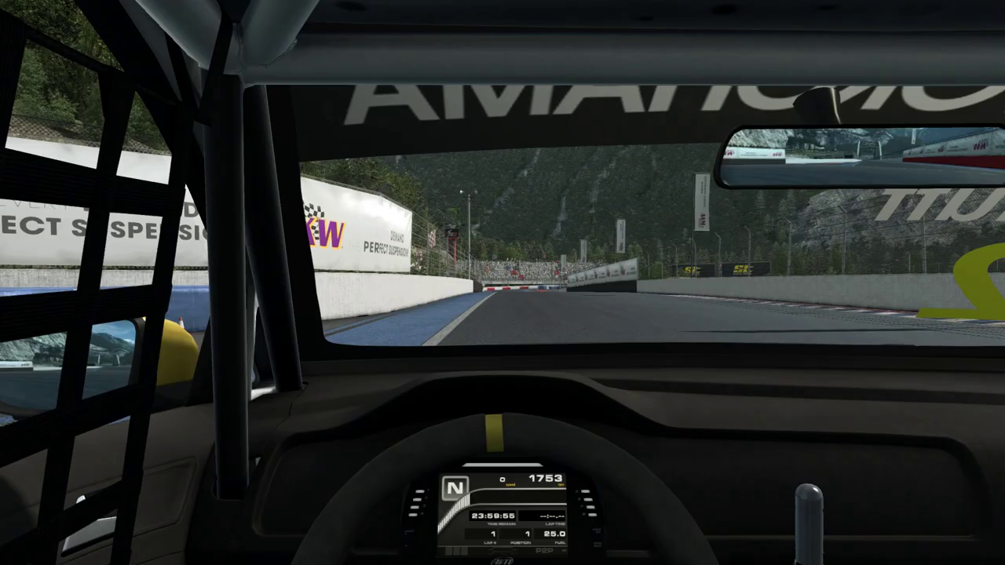
Step: Engage launch control in first gear at full throttle, release it to launch the car, and shift up to second
key("l")
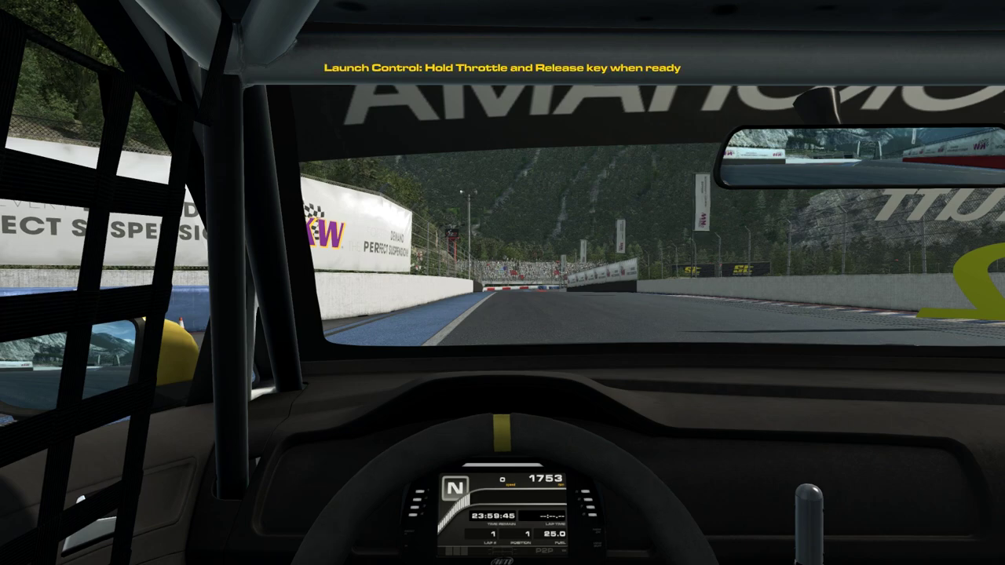
key("a")
key("Up")
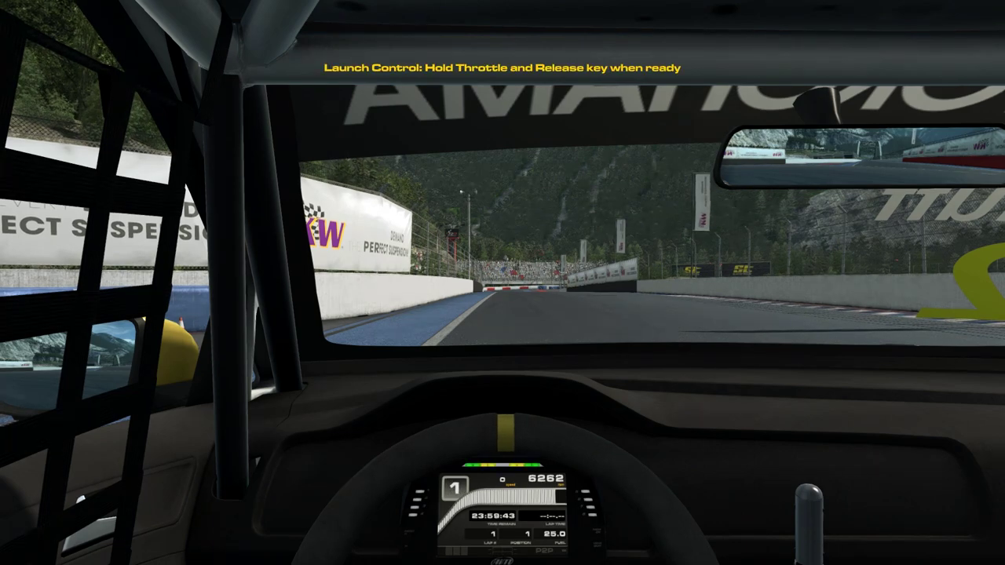
key("l")
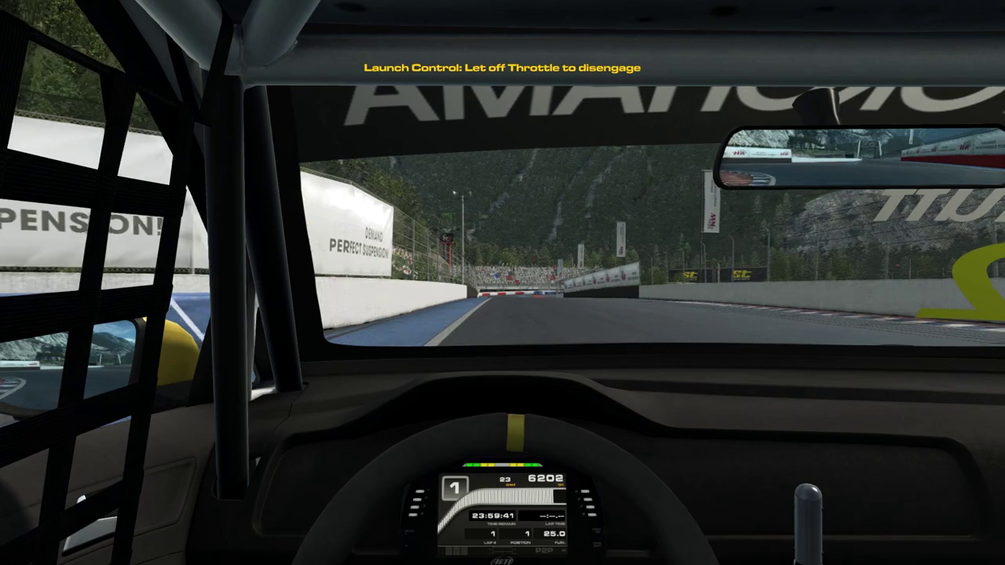
key("a")
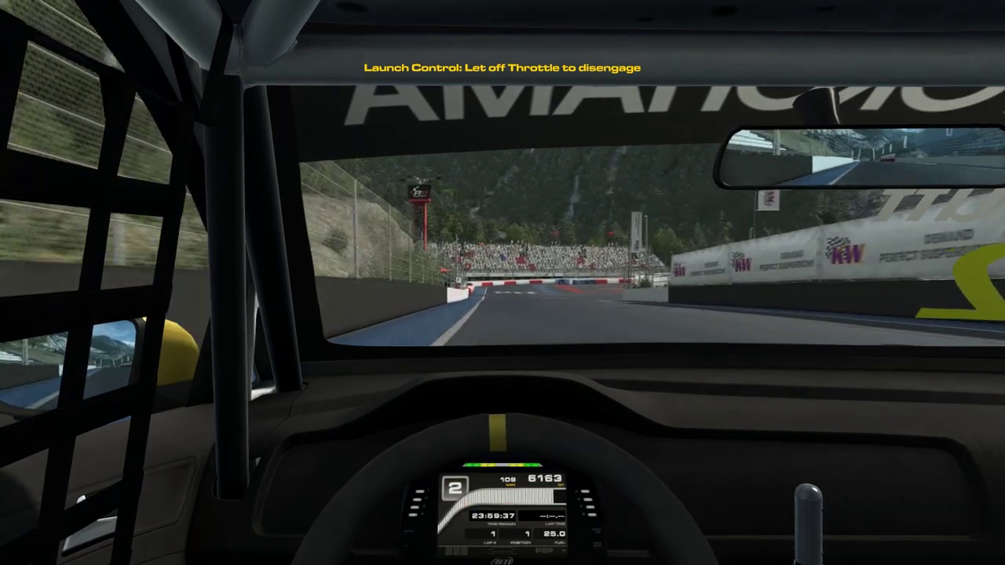
Step: Let off the throttle to disengage launch control, and drive the car through the right-hand corner in third gear
key("shift")
key("Down")
key("Right")
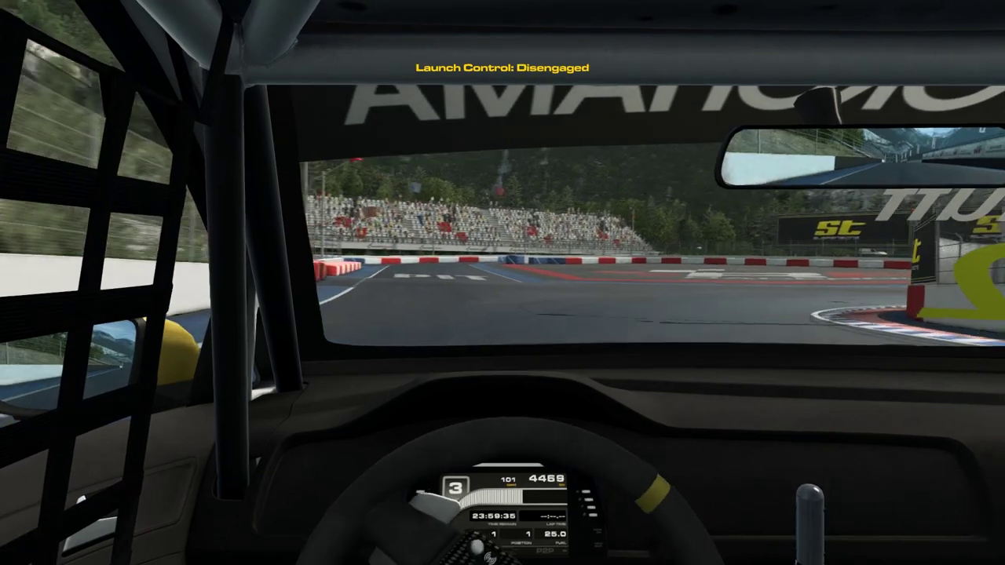
key("Right")
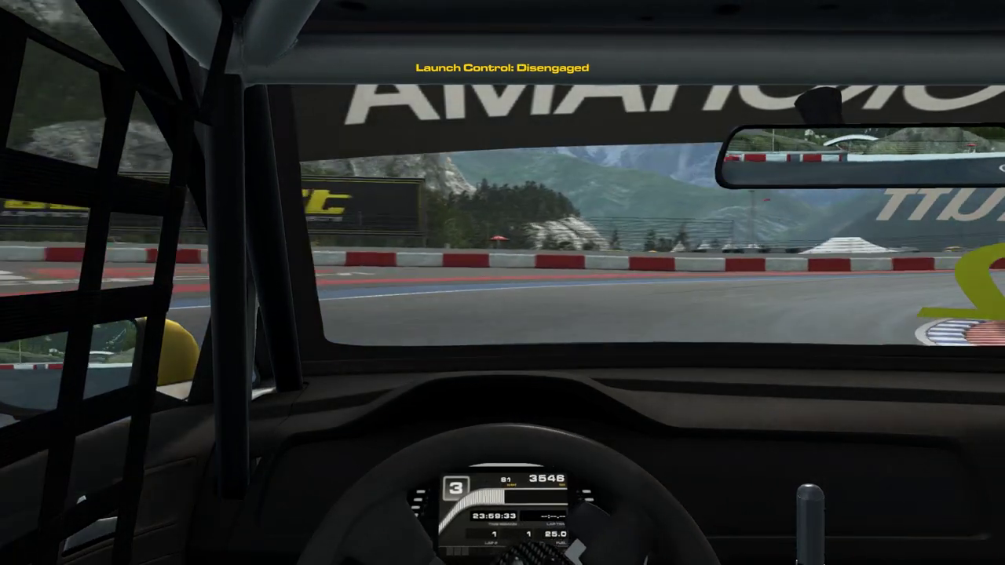
key("Up")
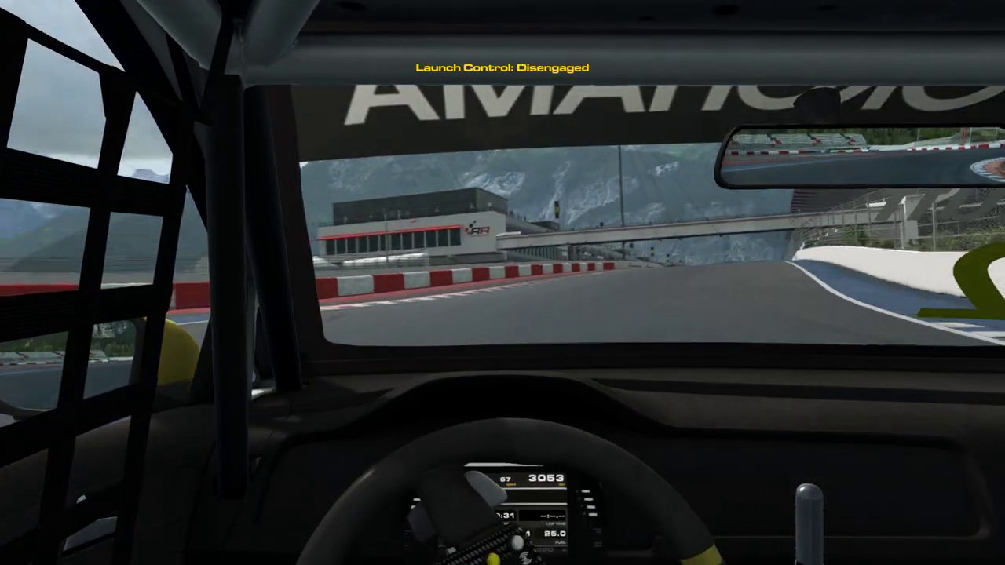
key("Up")
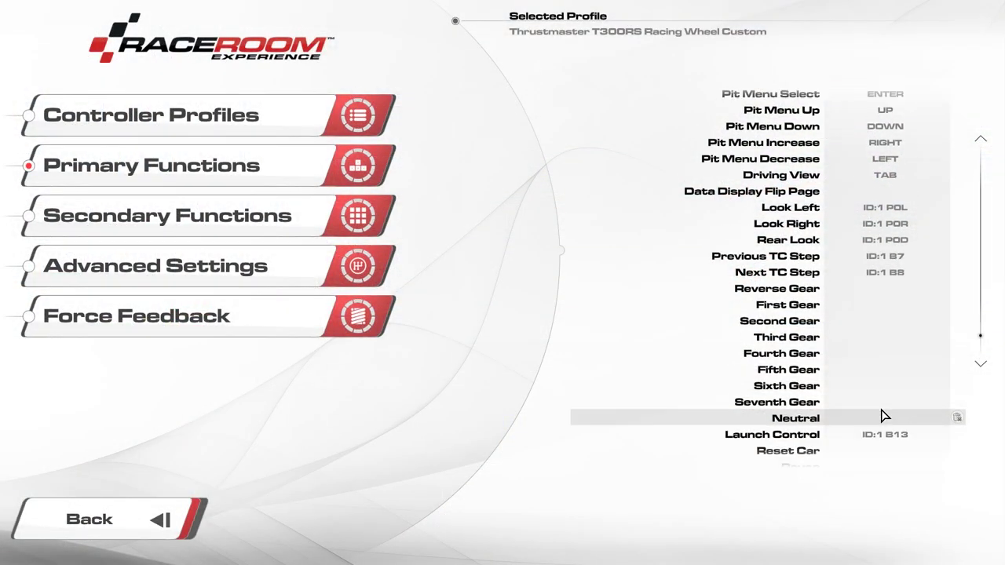
Step: Bind Ignition to ID:1 B4 and Starter to ID:1 B6 in the primary functions
scroll(881, 416, "up", 5)
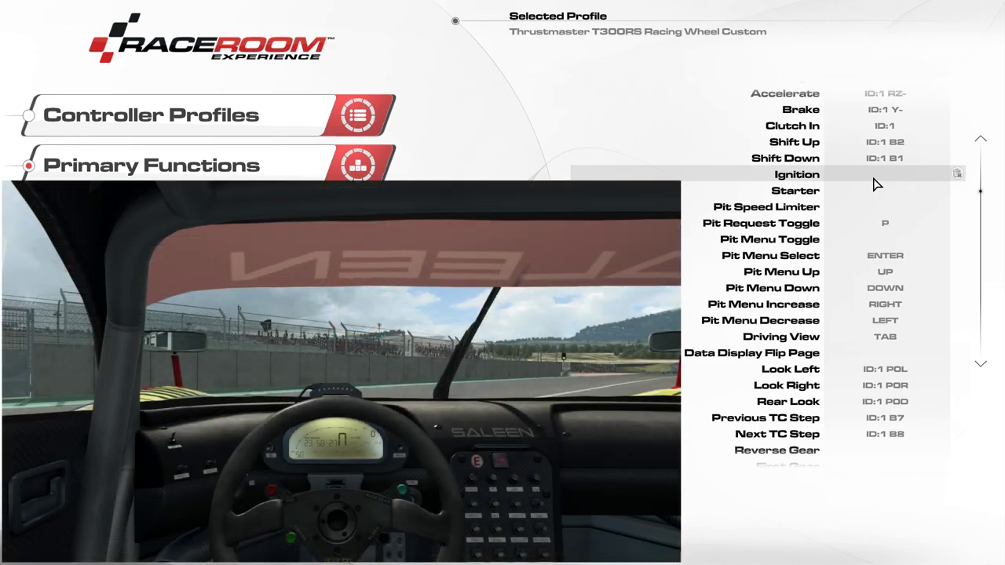
left_click(876, 180)
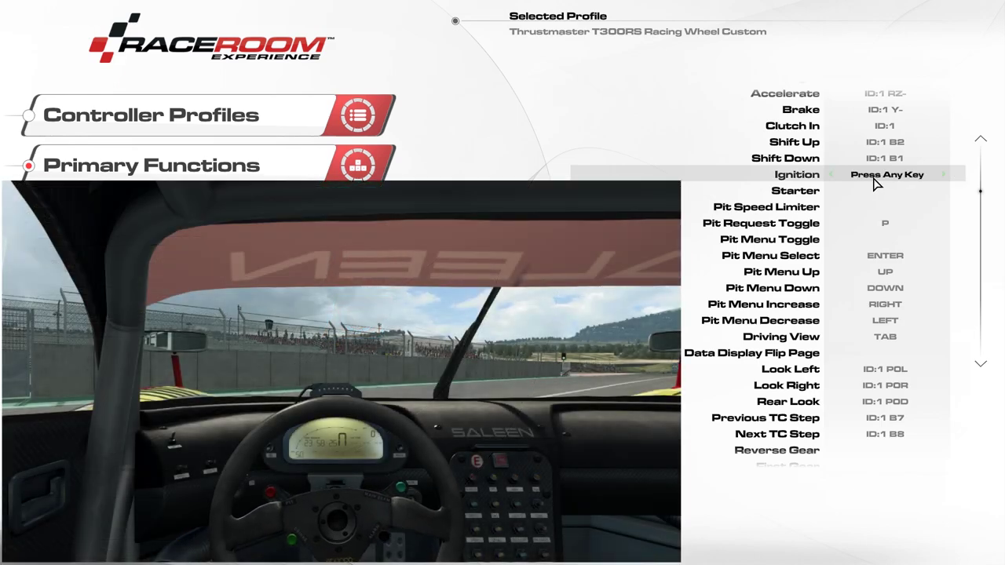
left_click(881, 192)
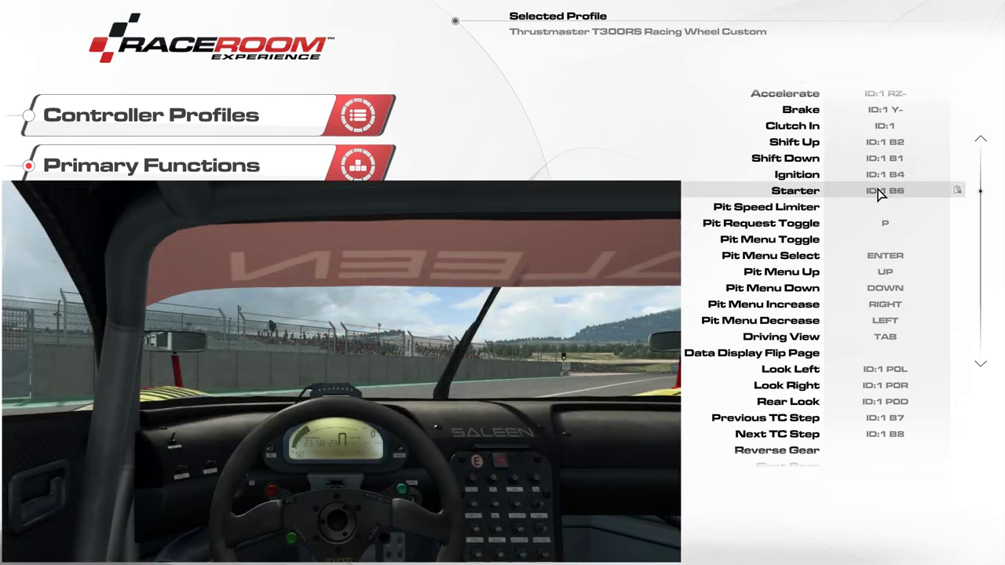
Step: Bind Reset Car to ID:1 B11 and Pause to ID:1 B12 in the primary functions
scroll(881, 195, "down", 3)
scroll(882, 193, "down", 2)
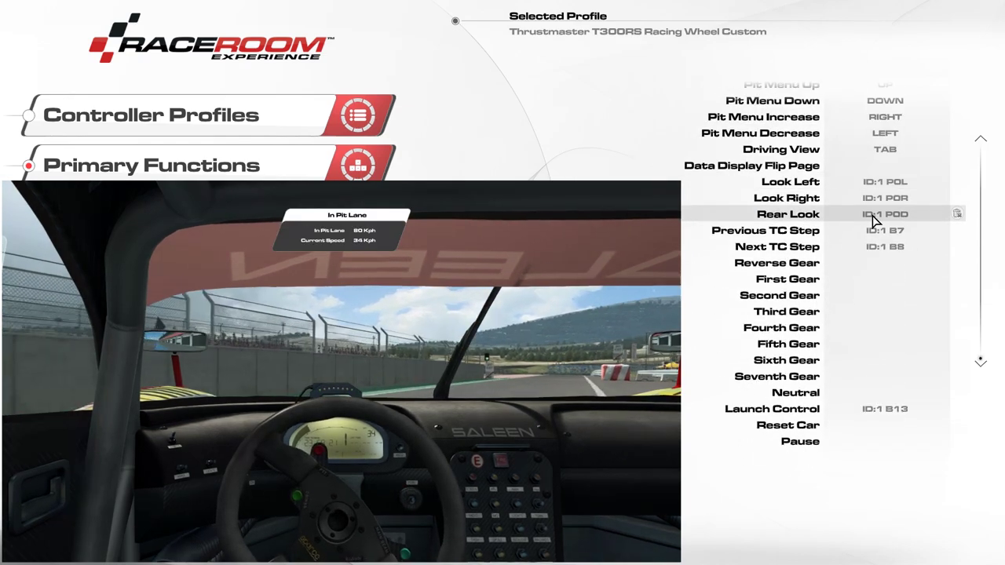
left_click(875, 426)
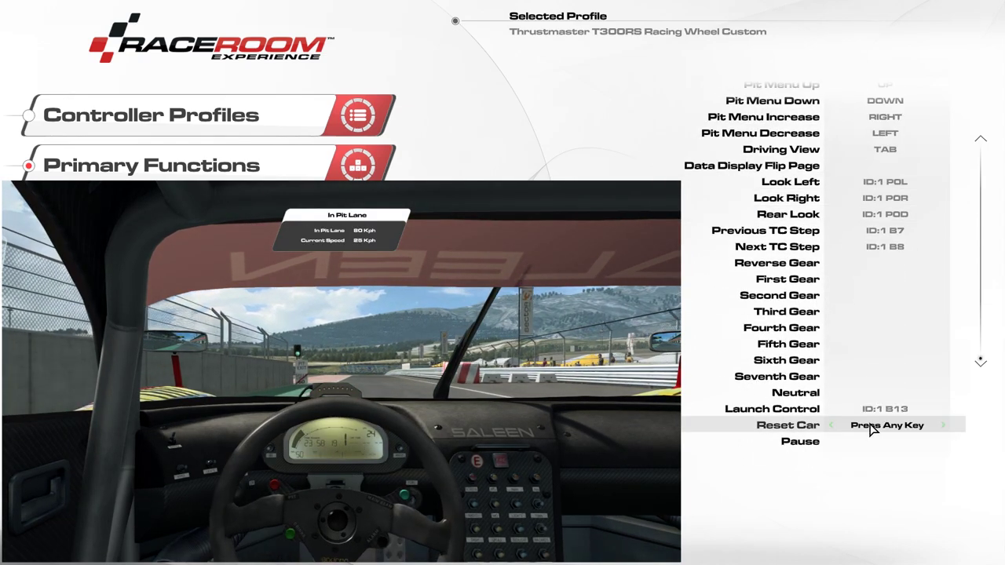
left_click(874, 438)
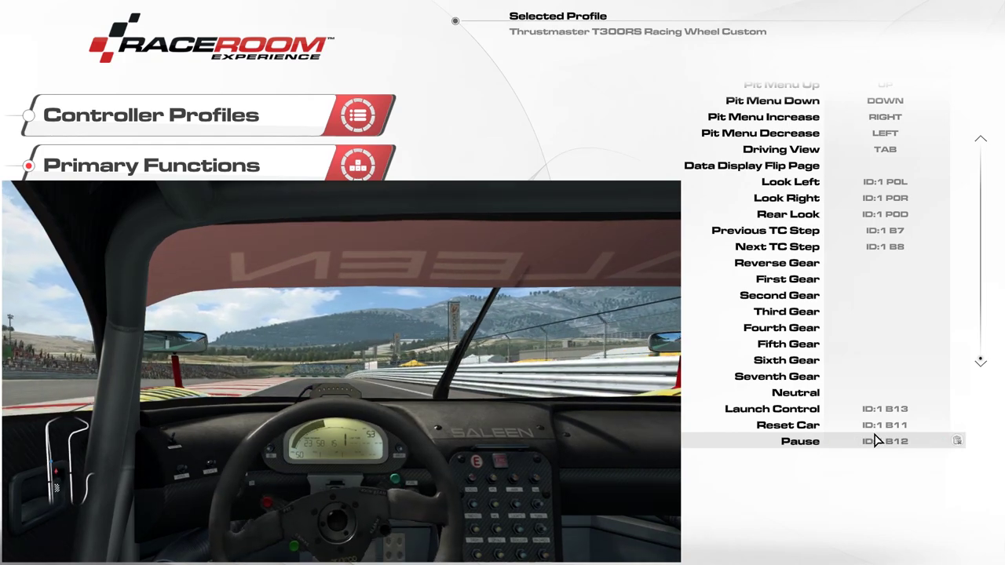
key("Up")
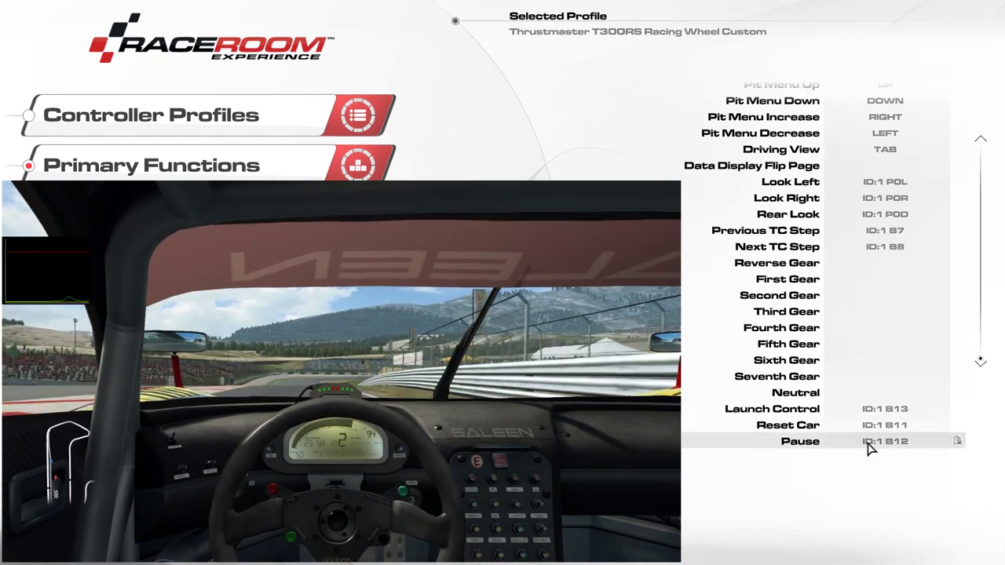
Step: Rename the user-created wheel profile to Thrustmaster T300RS EDIT in the controller profiles
scroll(625, 369, "up", 5)
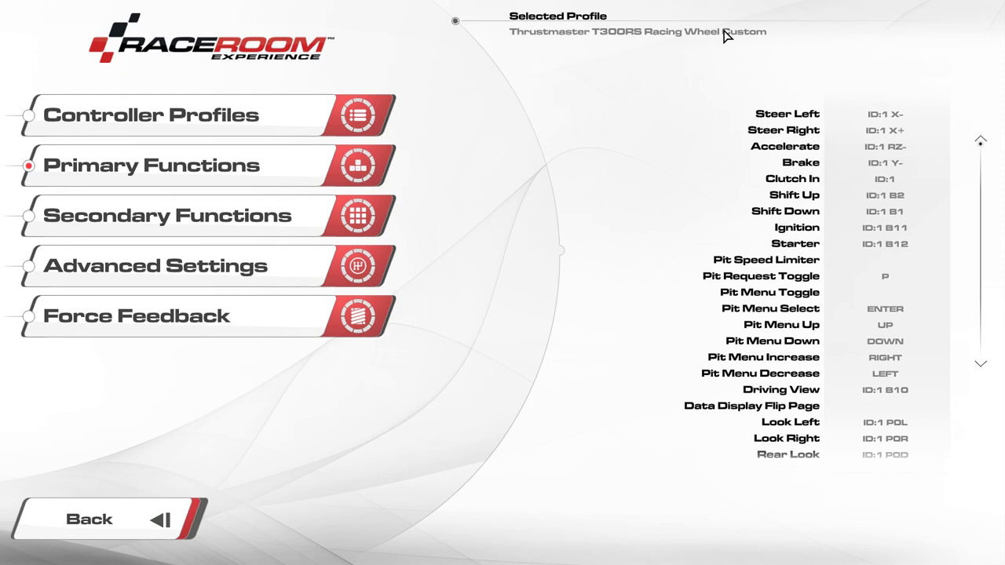
left_click(284, 110)
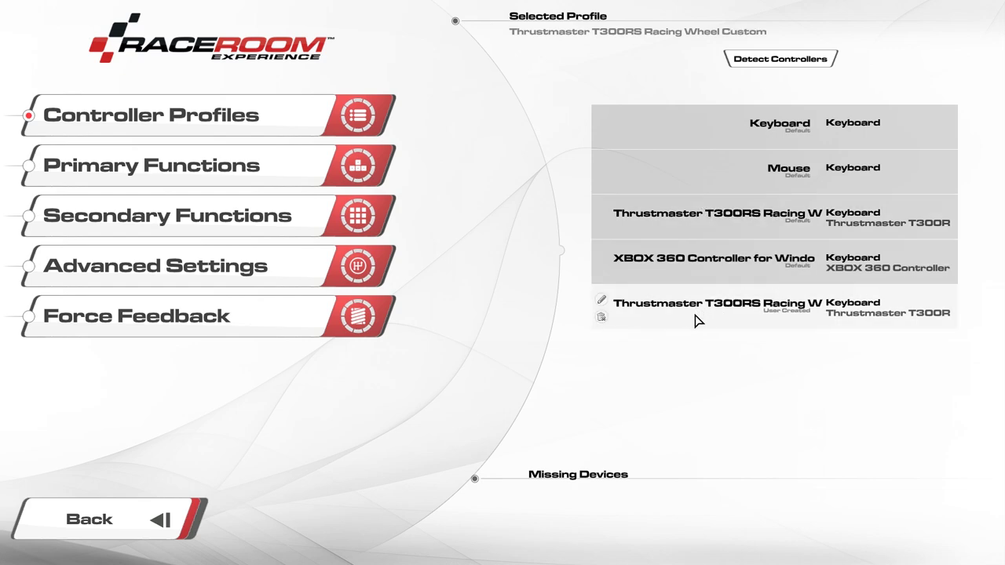
left_click(603, 303)
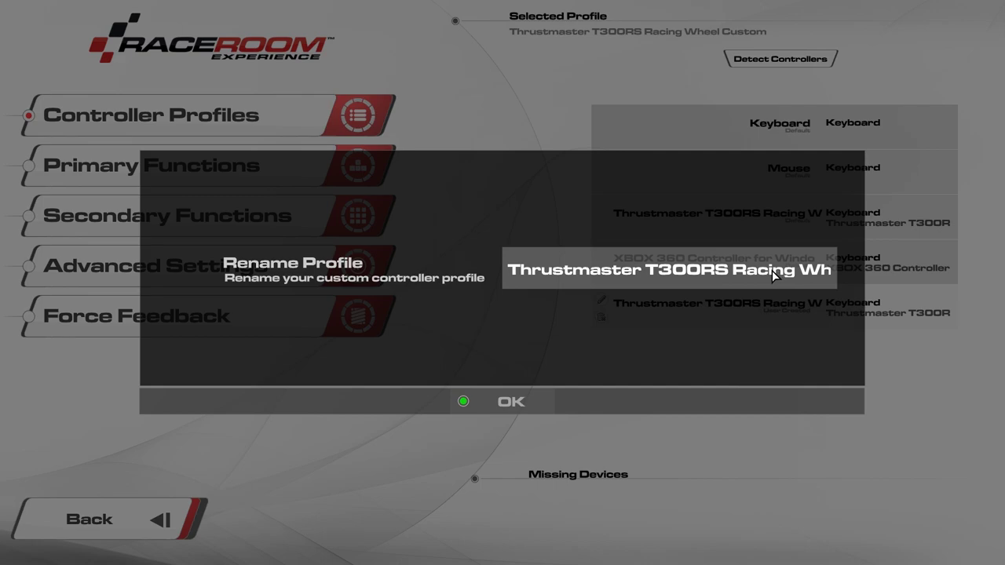
left_click_drag(792, 270, 852, 271)
type("EDIT")
left_click(532, 401)
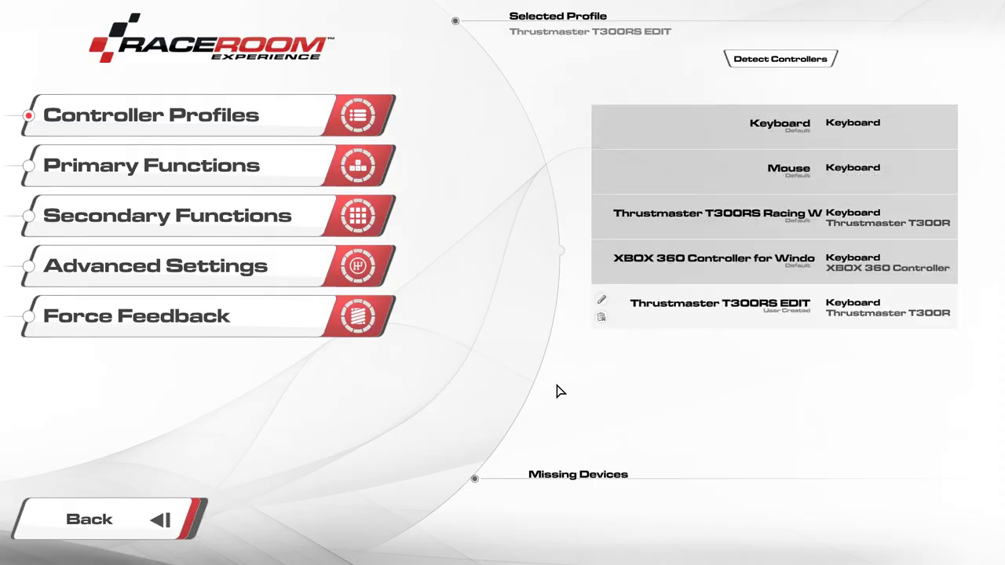
Step: Request deletion of the Thrustmaster T300RS EDIT profile, decline it, and reselect that profile
left_click(601, 318)
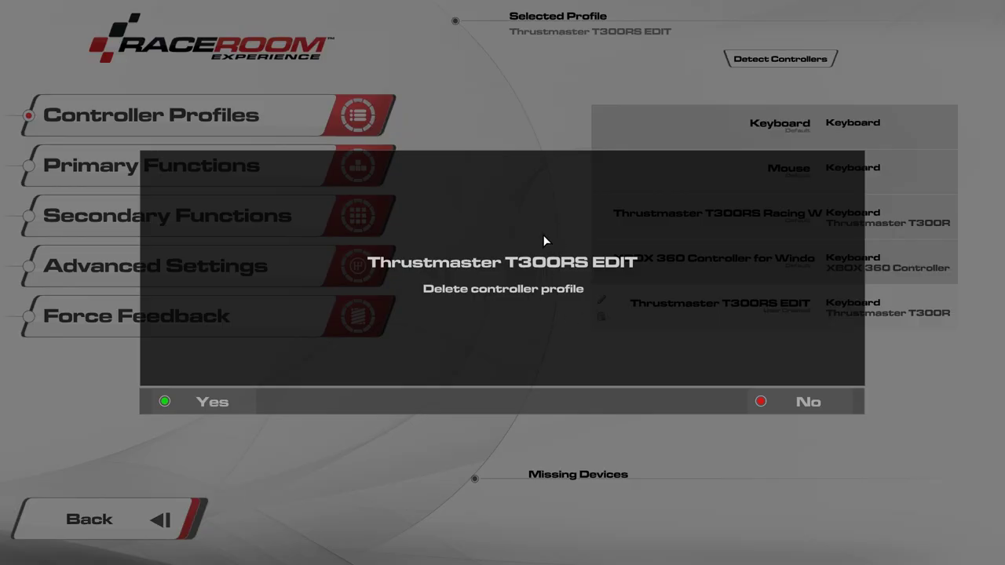
left_click(819, 403)
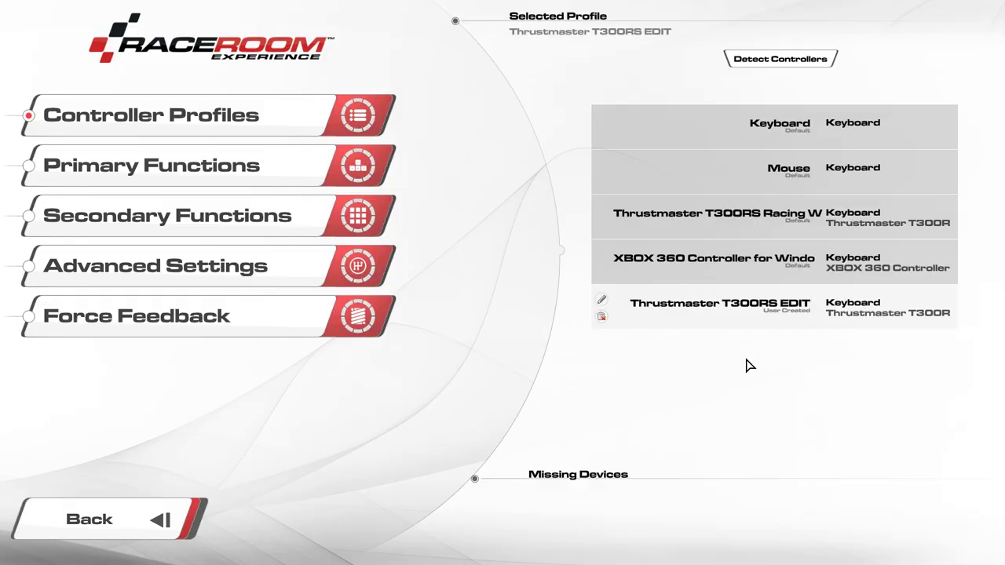
left_click(707, 237)
left_click(706, 308)
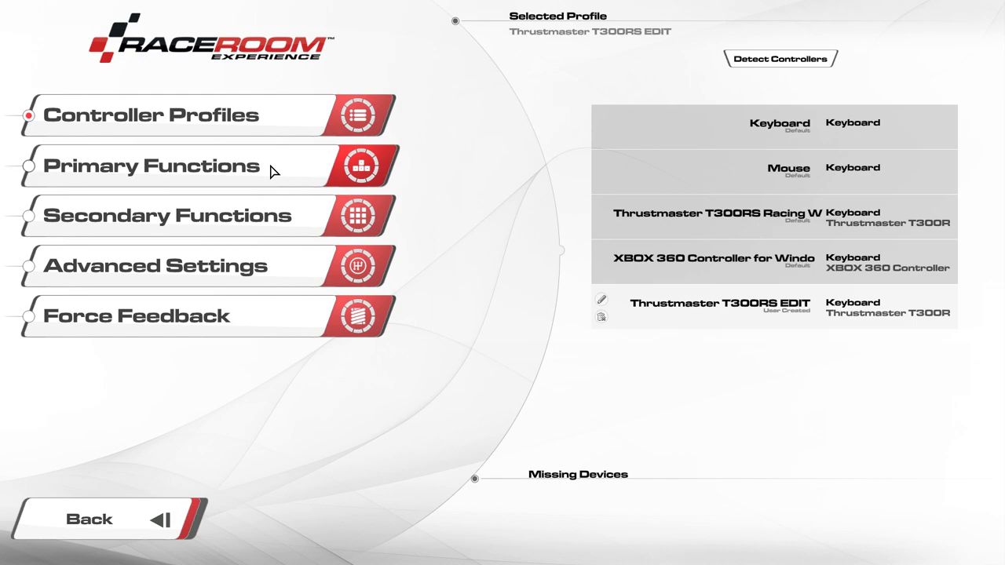
Step: Review the profile's secondary functions, and bind Toggle Track Map to ID:1 B10 and FFB Meter to ID:1 B3
left_click(264, 223)
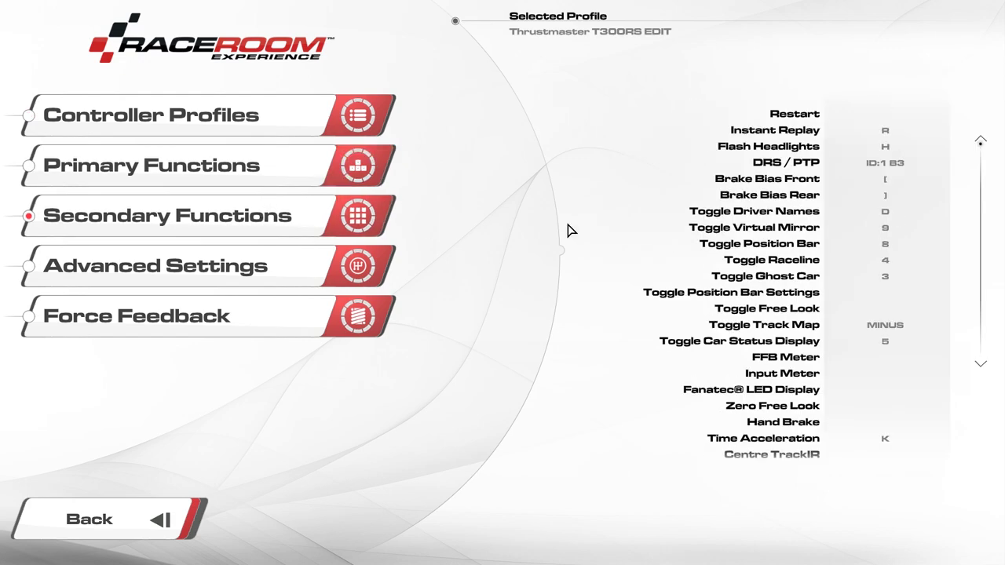
mouse_move(980, 146)
left_mouse_down()
mouse_move(983, 359)
mouse_move(981, 146)
left_mouse_up()
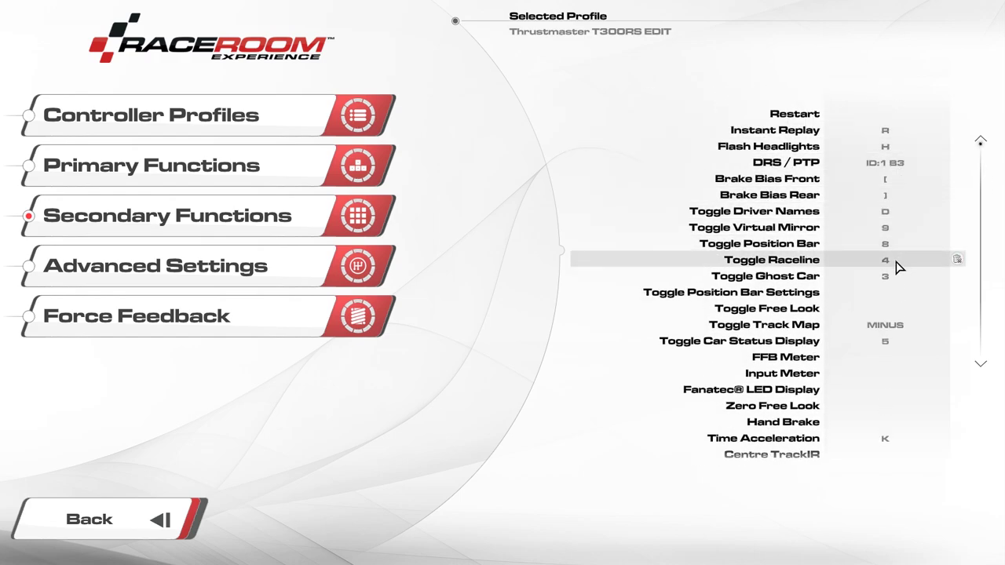
scroll(890, 357, "down", 2)
scroll(890, 362, "down", 6)
scroll(890, 362, "up", 6)
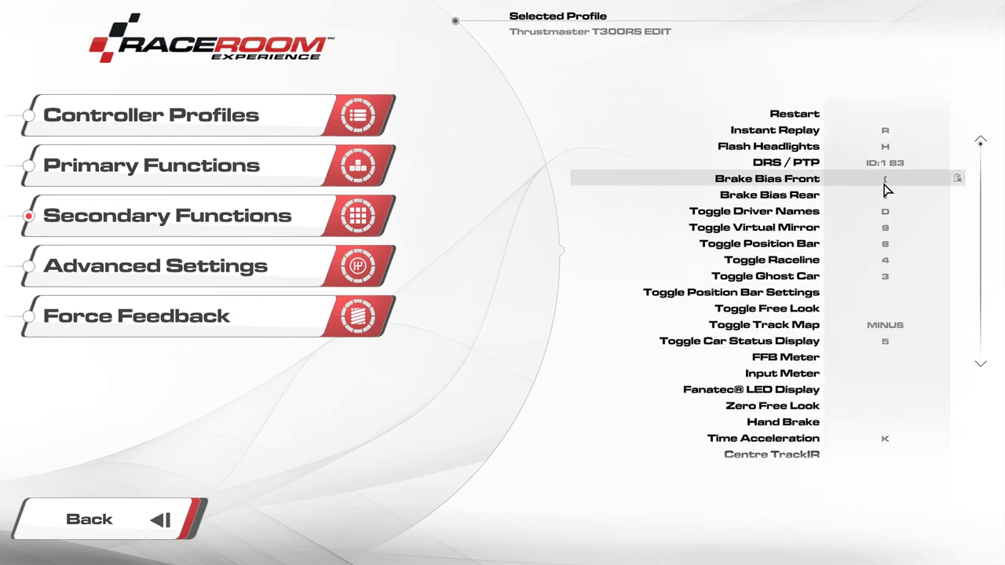
left_click(880, 324)
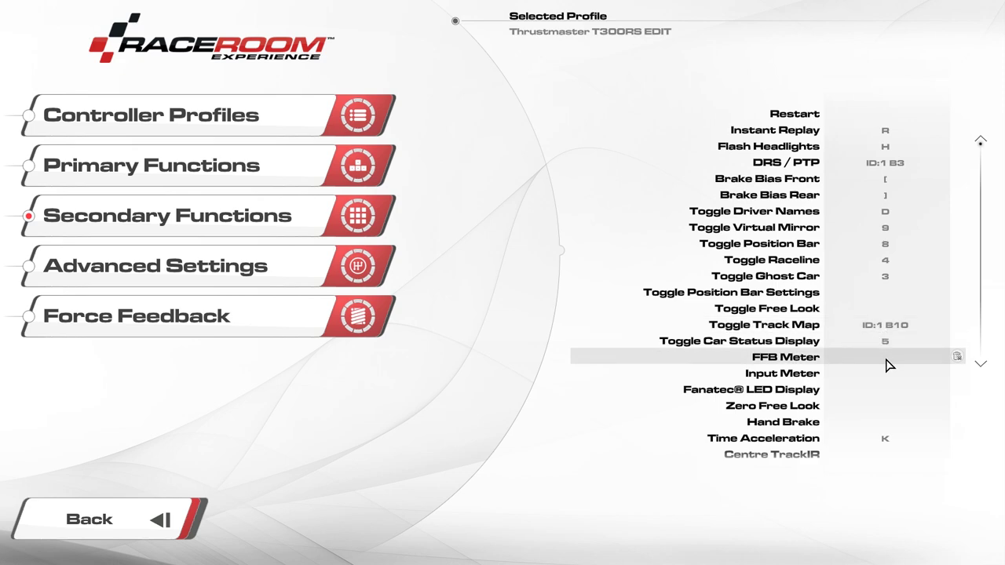
left_click(886, 359)
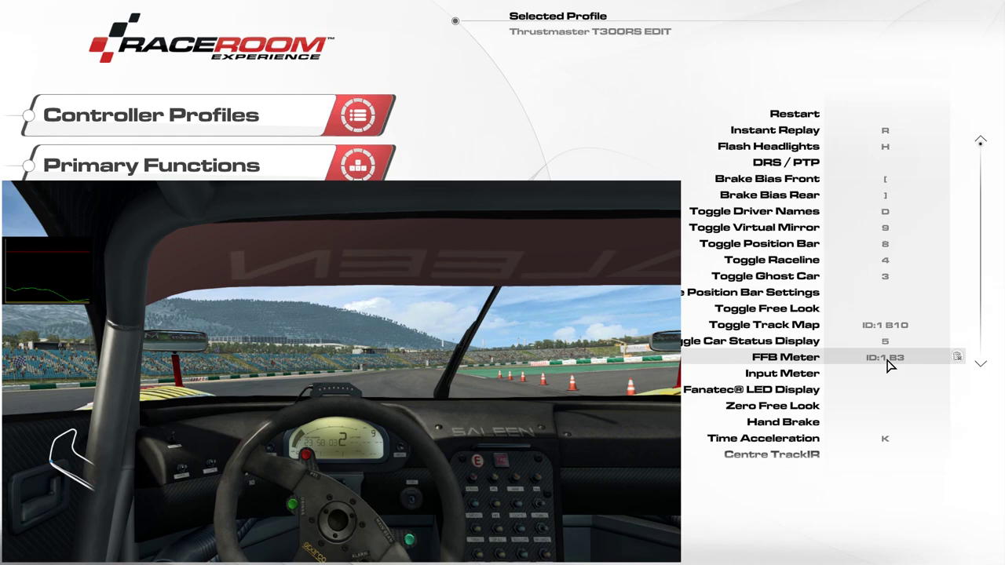
Step: Set the FFB multiplier to 1.8 in the Saleen S7R's steering settings and return to driving
key("Escape")
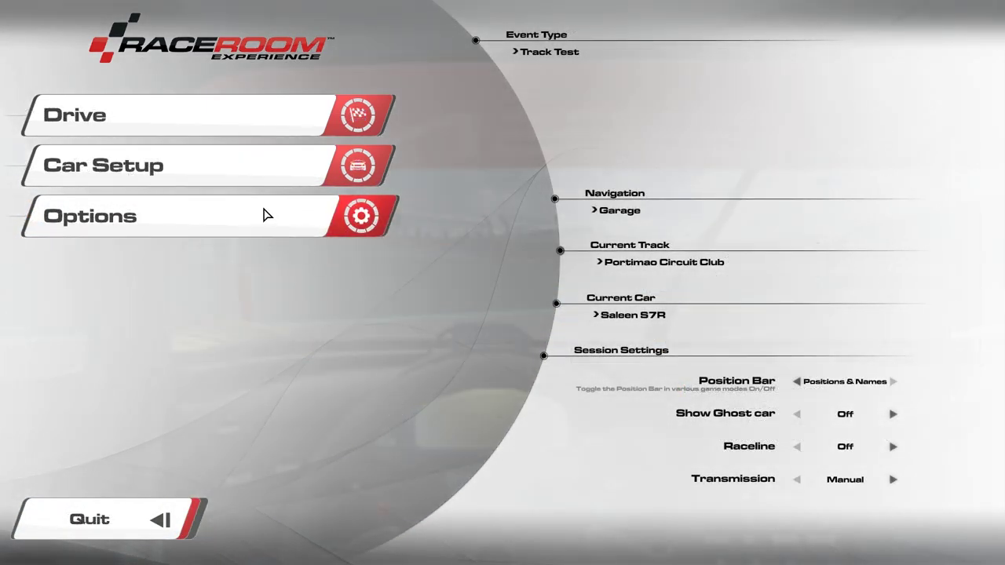
left_click(226, 170)
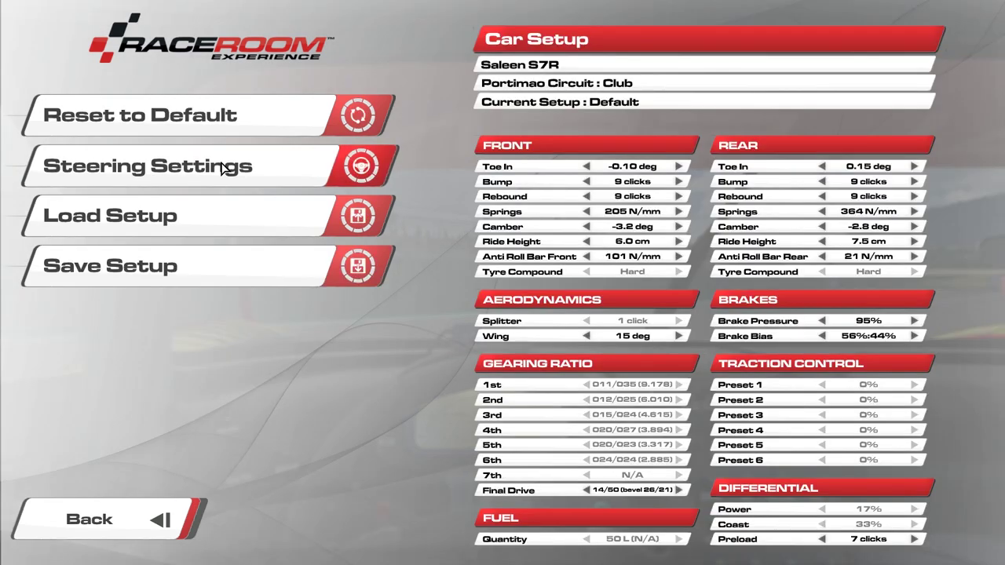
left_click(222, 168)
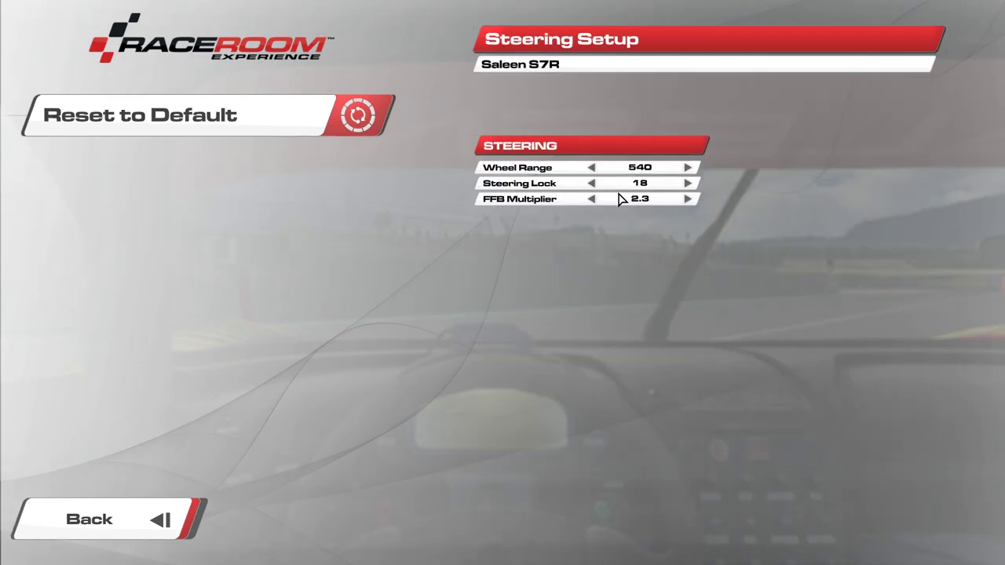
left_click(592, 199)
left_click(592, 200)
left_click(592, 199)
left_click(592, 200)
left_click(592, 199)
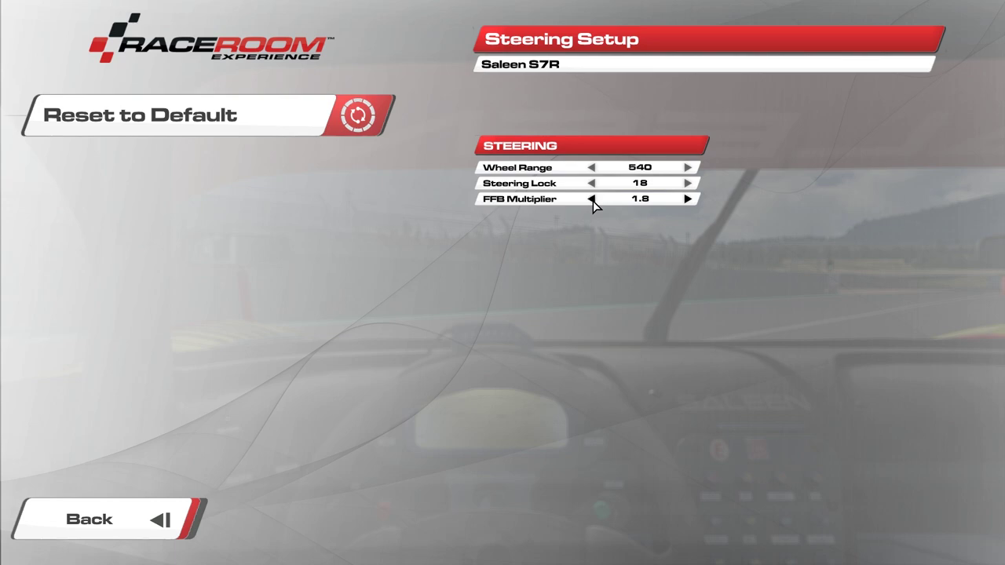
left_click(156, 528)
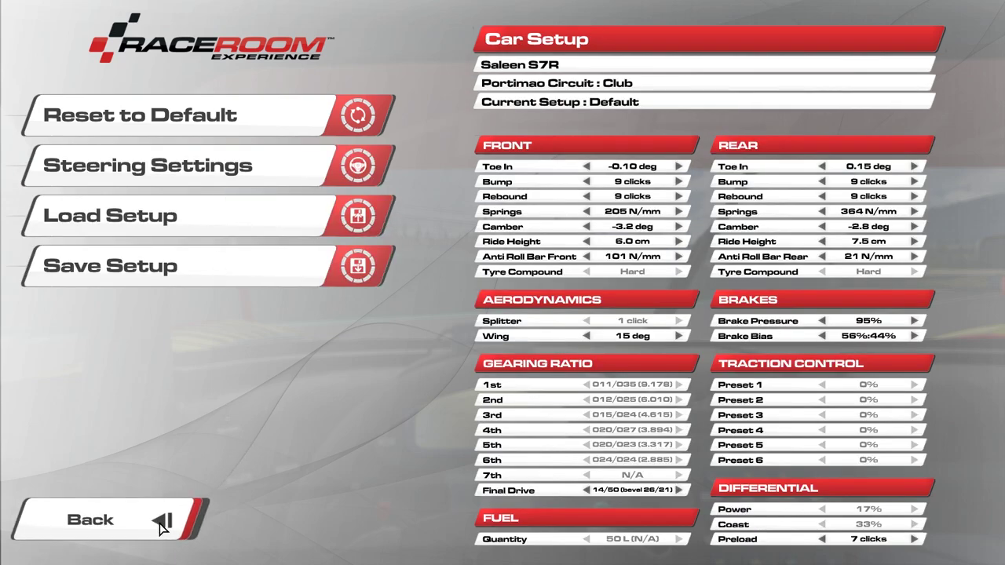
left_click(163, 524)
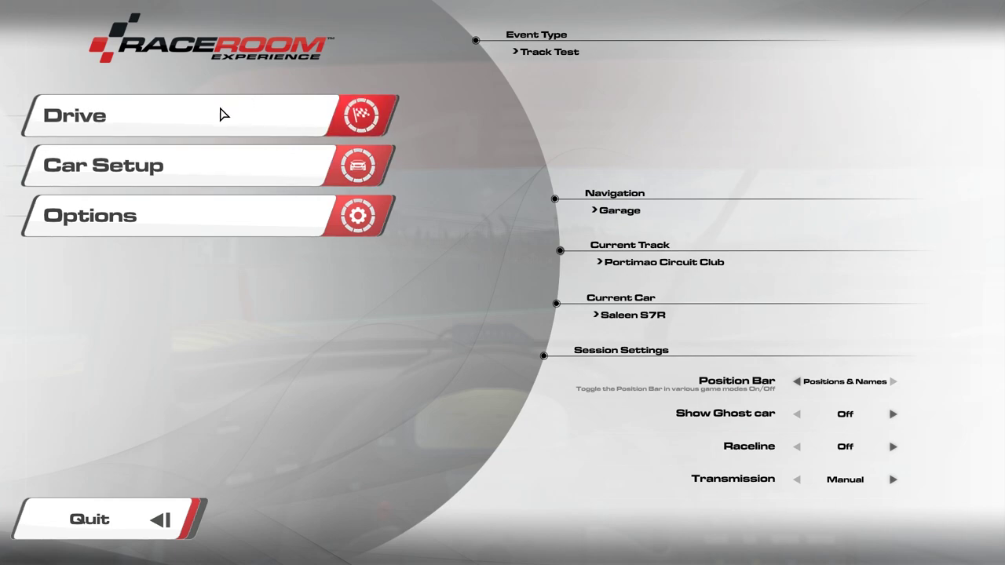
left_click(221, 115)
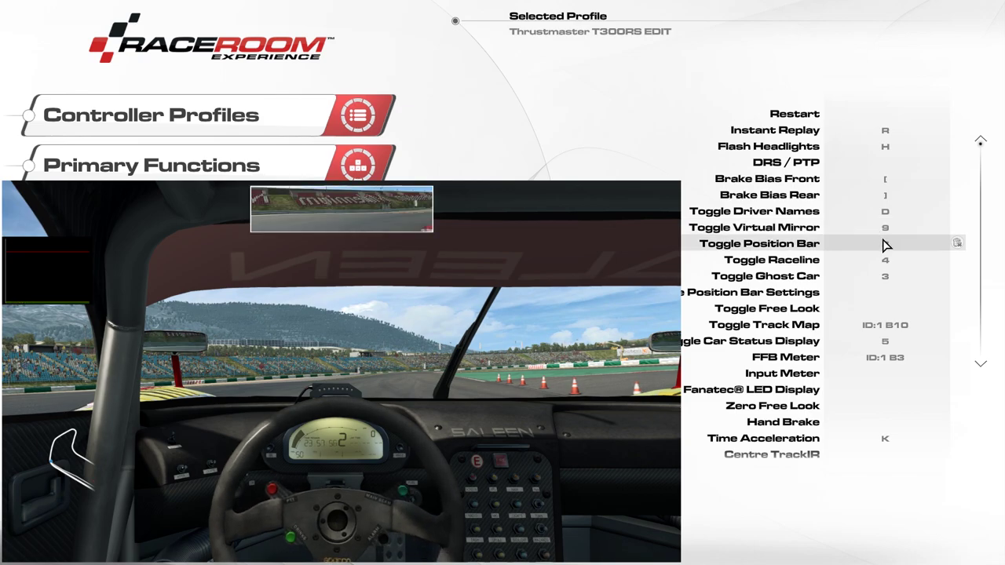
Step: Bind seat adjustment in the secondary functions: forward to RIGHT, backward to LEFT, up to UP and down to DOWN
scroll(885, 244, "down", 5)
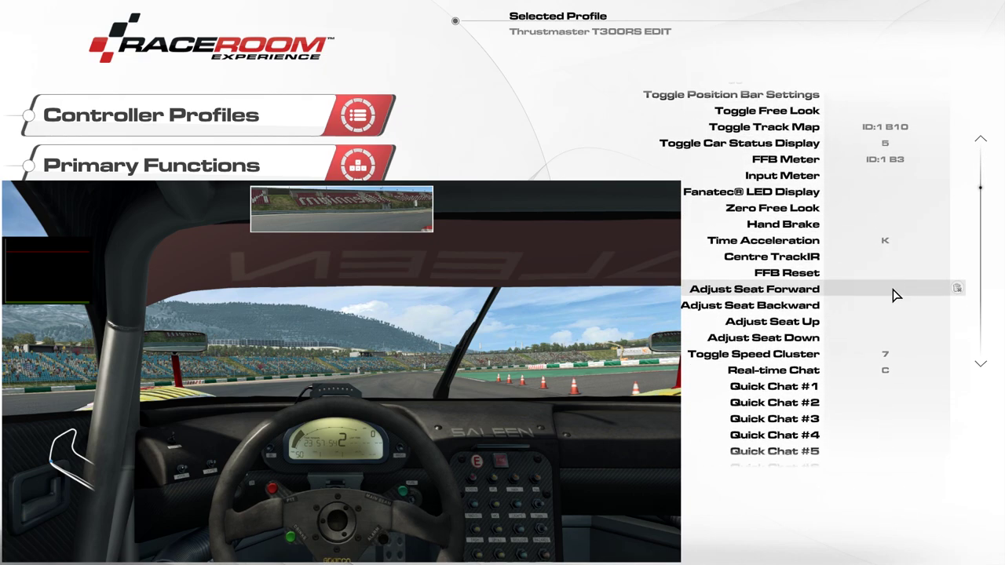
left_click(892, 294)
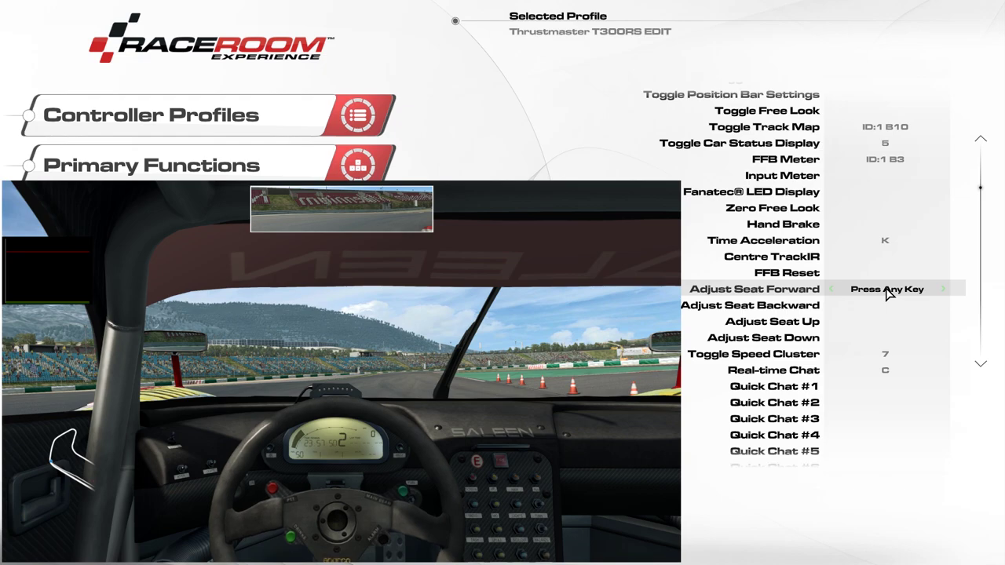
key("Right")
left_click(879, 305)
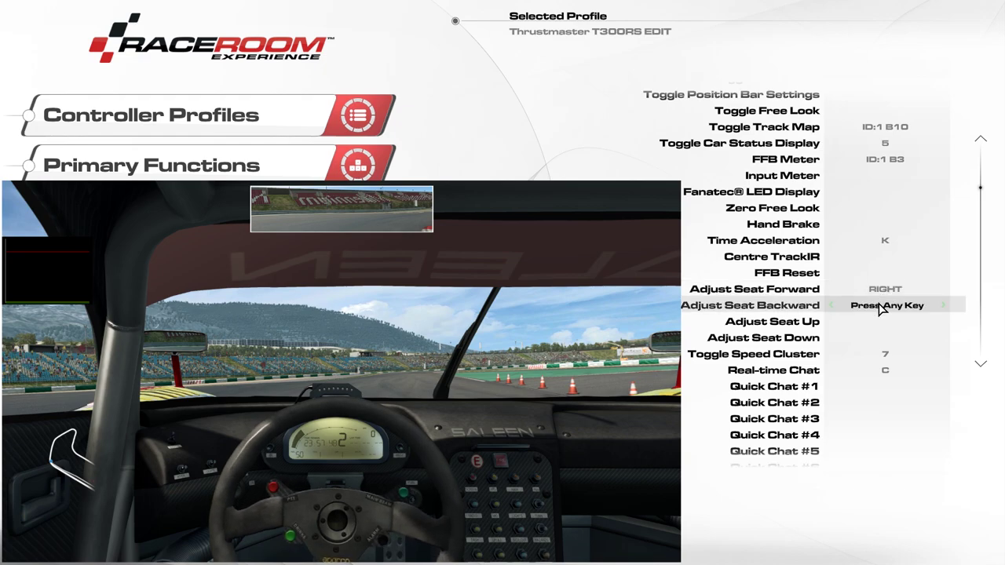
key("Left")
left_click(881, 325)
key("Up")
left_click(885, 341)
key("Down")
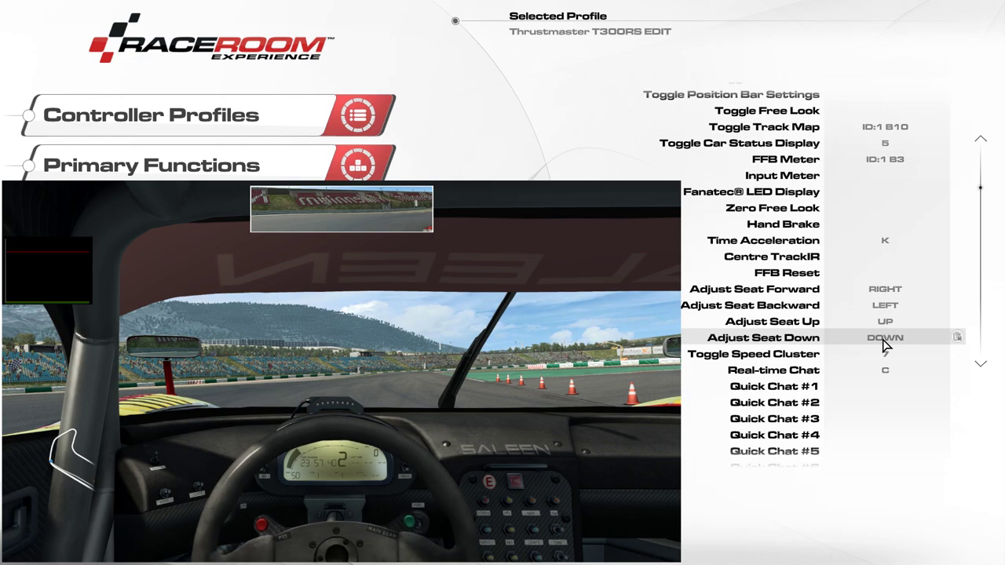
Step: Toggle the speed cluster display on and off in the cockpit view
key("7")
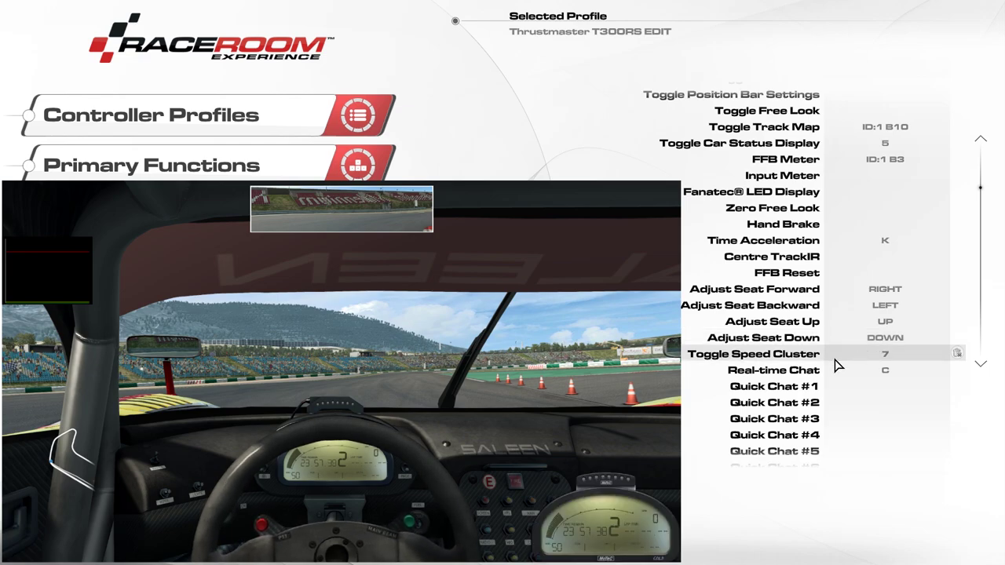
key("7")
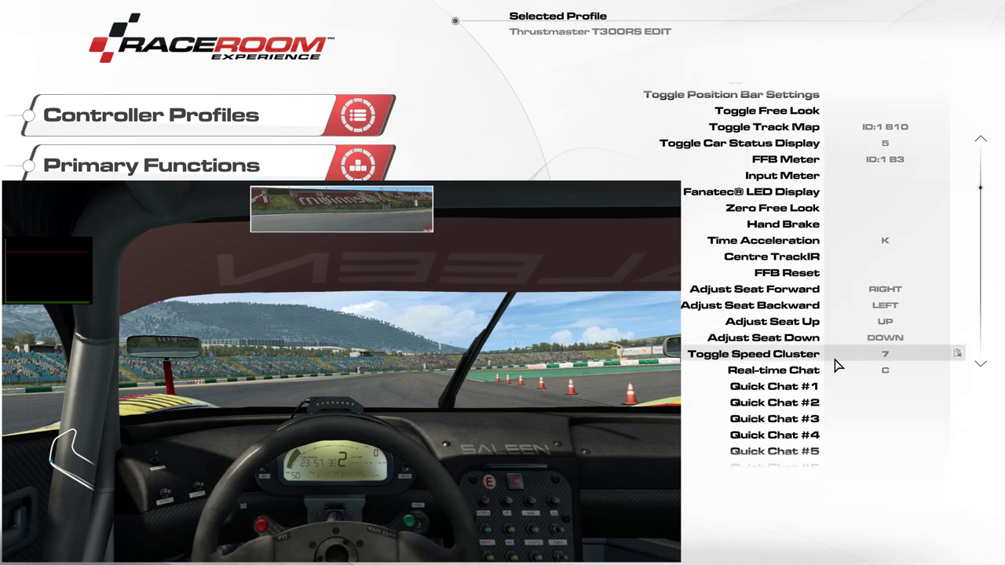
key("7")
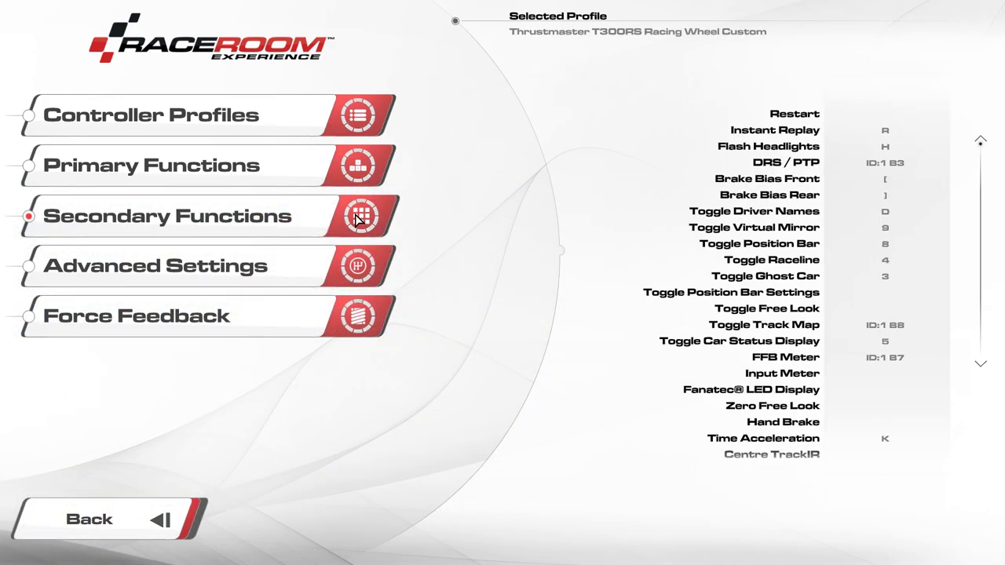
Step: Open the advanced settings of the Thrustmaster T300RS Racing Wheel Custom profile
left_click(318, 267)
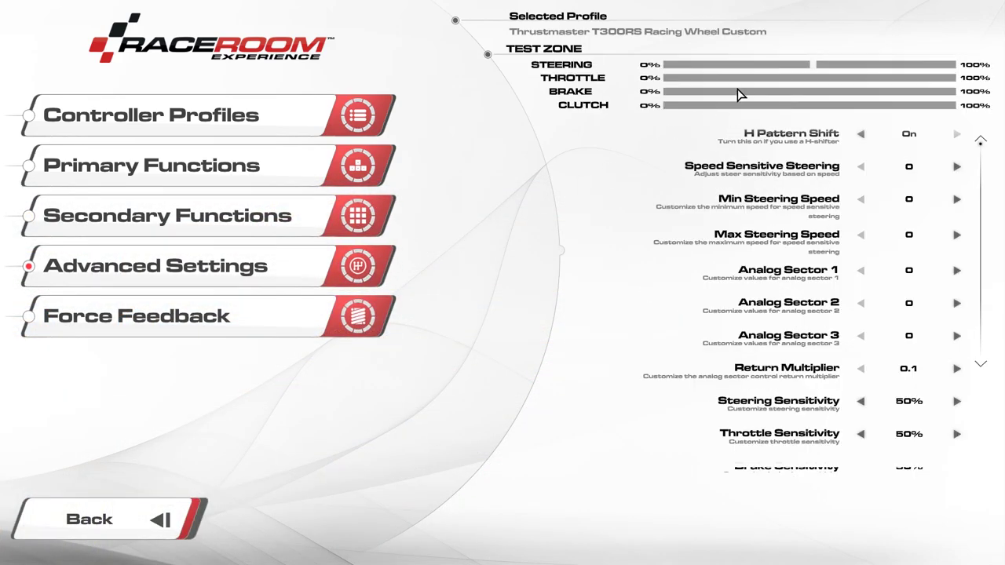